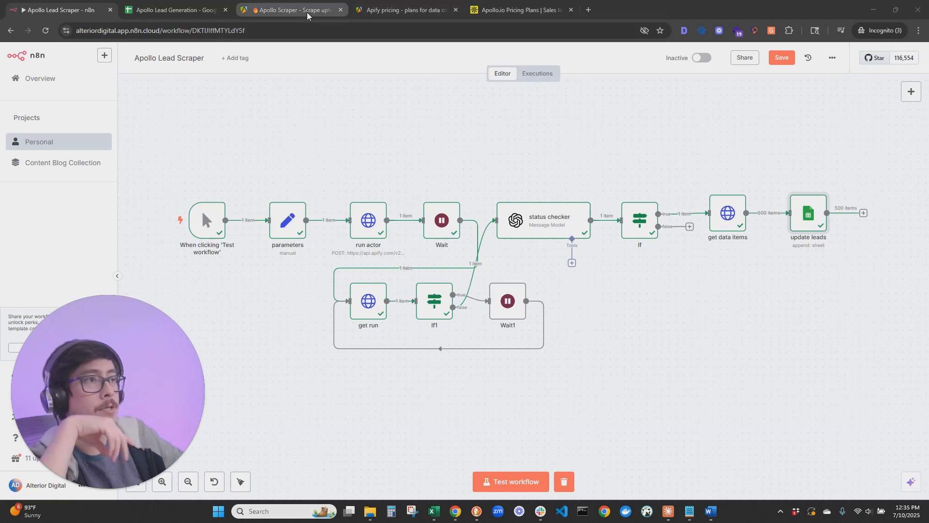
Look over the Apollo Scraper actor's recent runs in Apify and the monthly plans on Apollo's pricing page
click(262, 12)
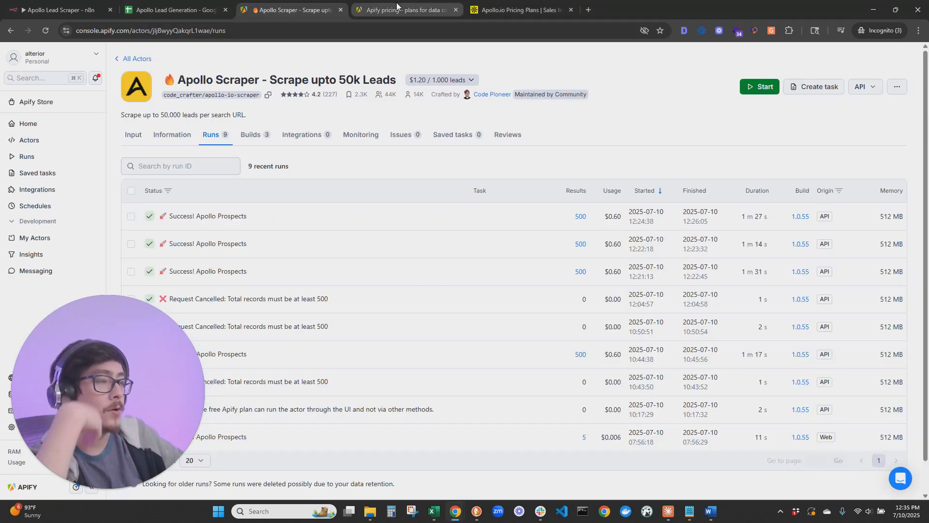
click(525, 5)
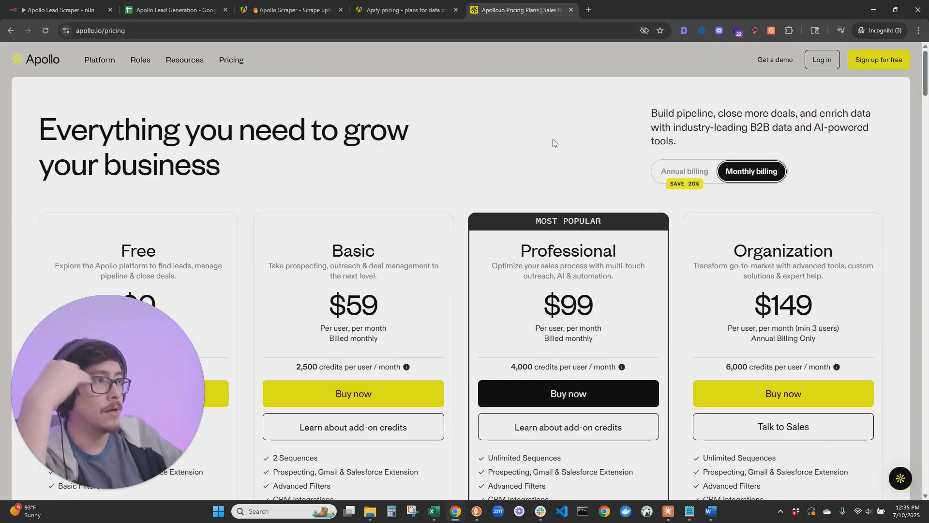
drag(141, 321, 459, 67)
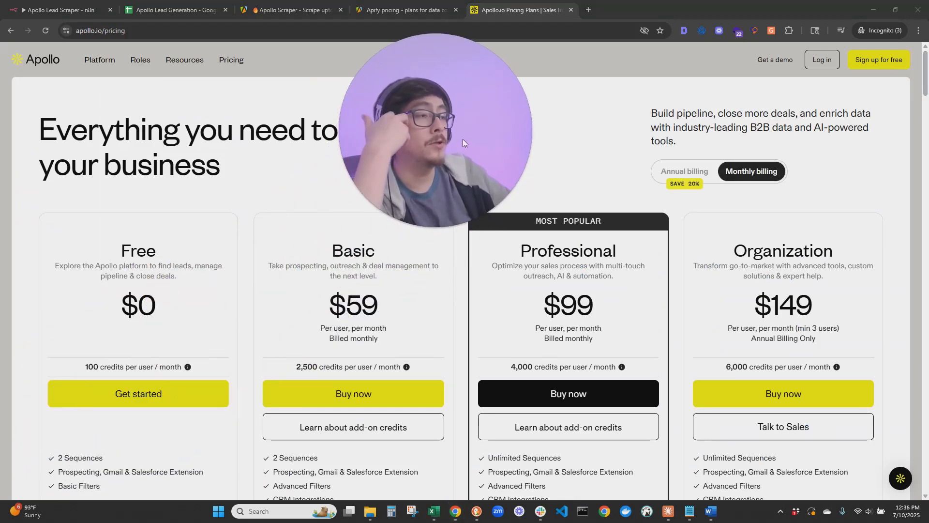
drag(455, 141, 517, 138)
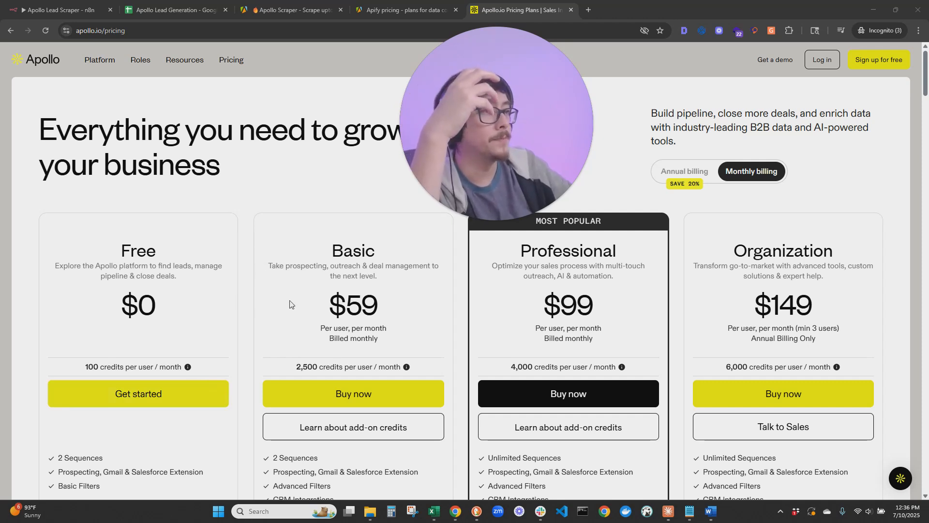
drag(486, 121, 794, 145)
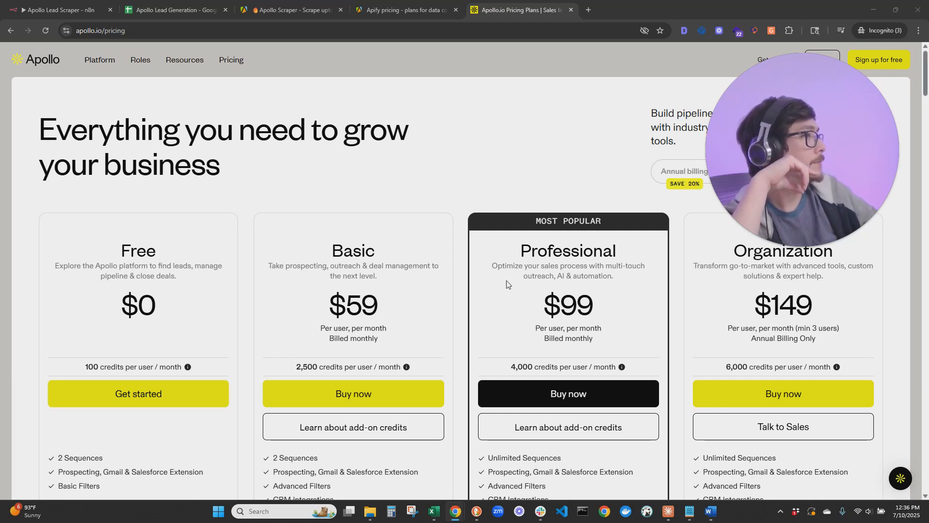
Bring the Apollo People search into this browser window and review its filters and the search URL that encodes them
drag(928, 135, 614, 9)
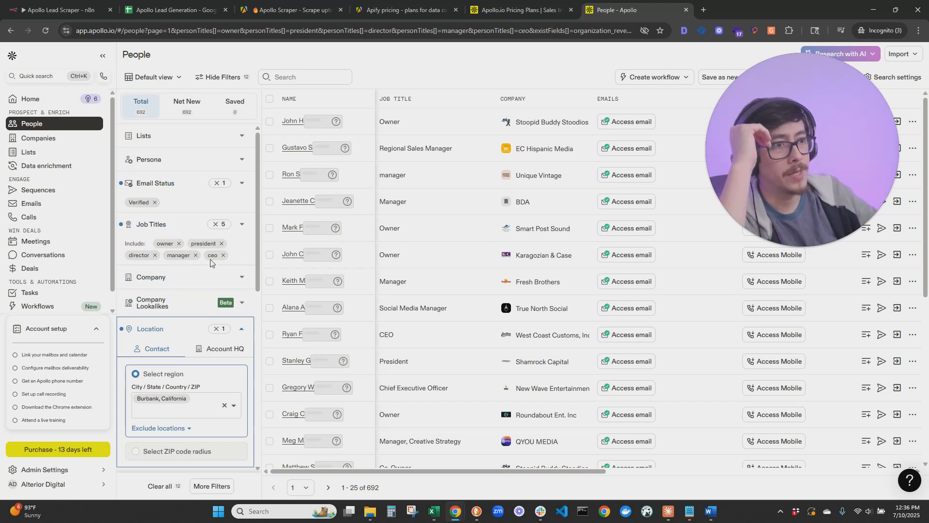
scroll(236, 259, down, 1)
scroll(236, 259, down, 2)
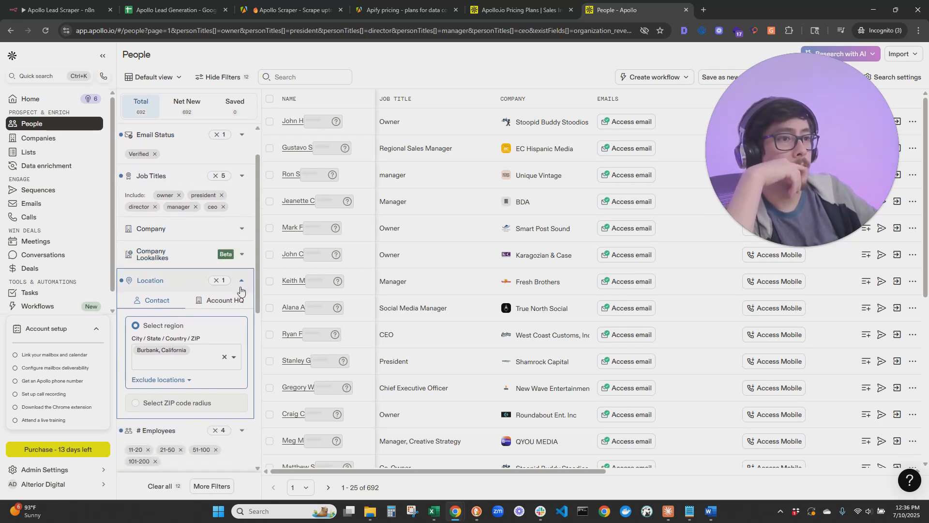
scroll(193, 310, down, 5)
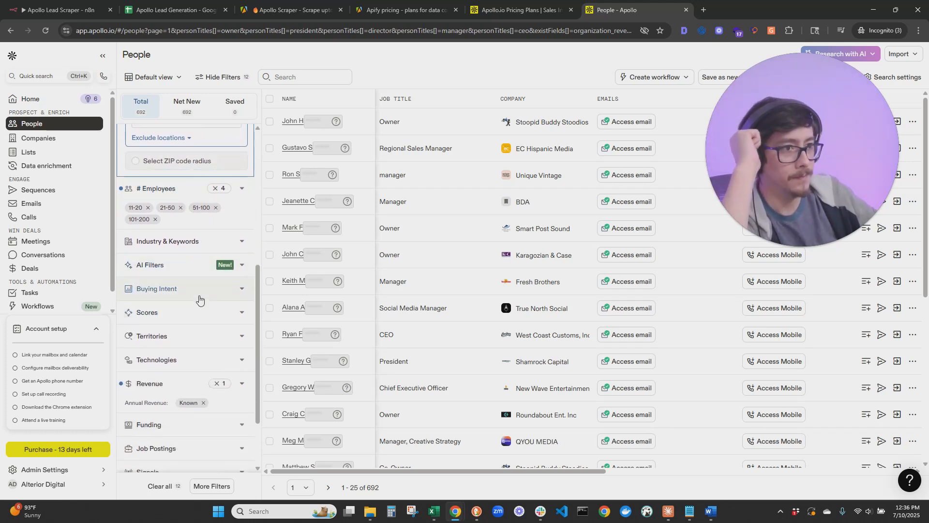
mouse_move(199, 298)
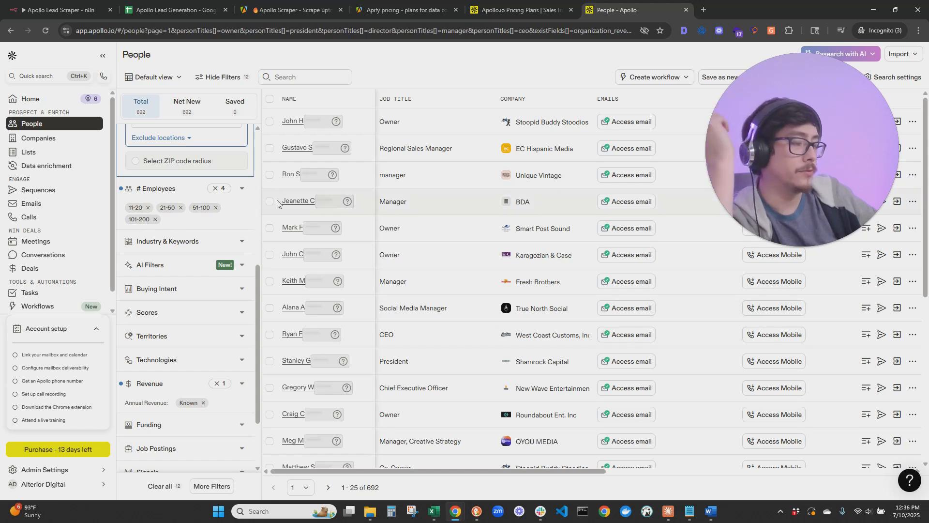
scroll(218, 419, down, 2)
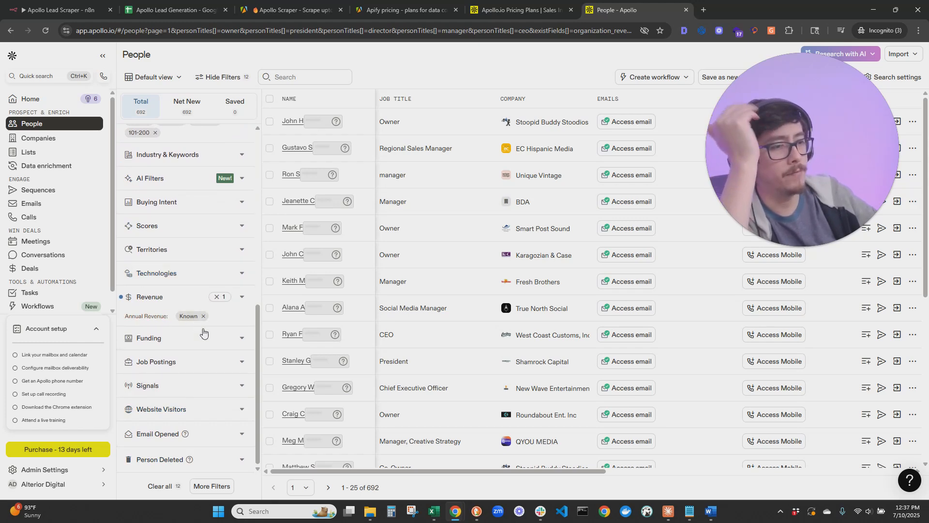
scroll(235, 380, up, 8)
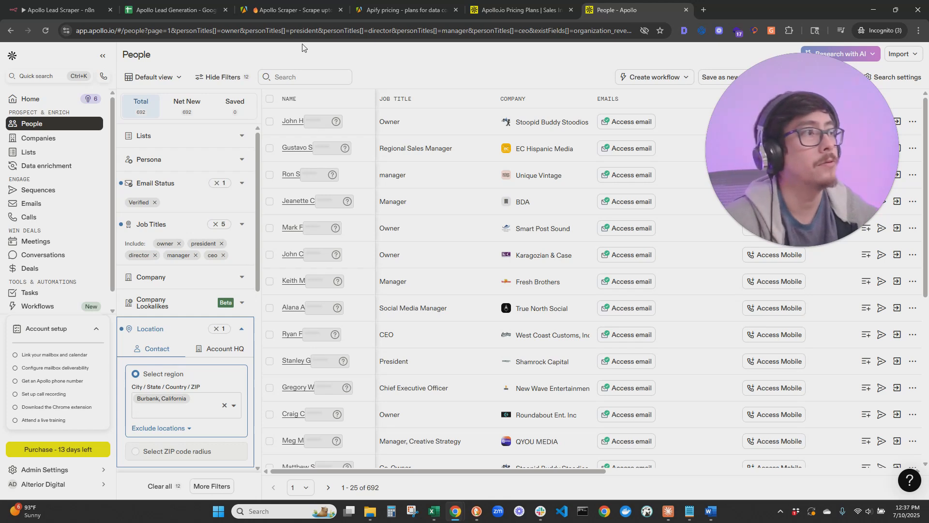
click(230, 30)
key(Home)
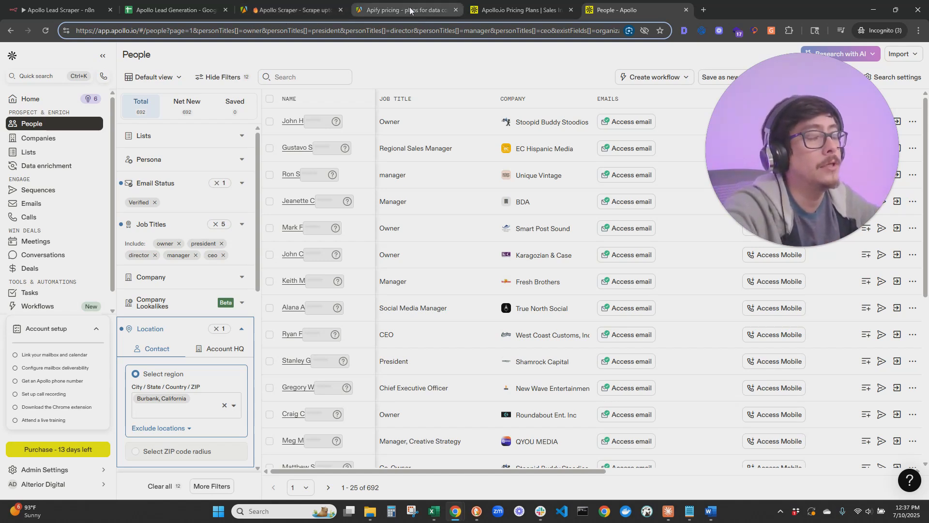
Review Apify's pricing plans, the Apollo Scraper's run history and the Apollo Lead Scraper workflow in n8n
mouse_move(410, 10)
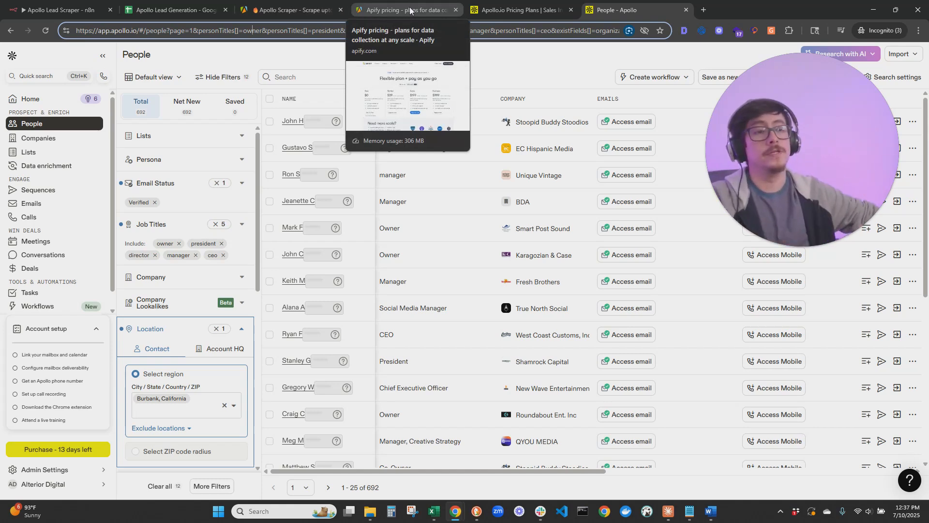
click(410, 10)
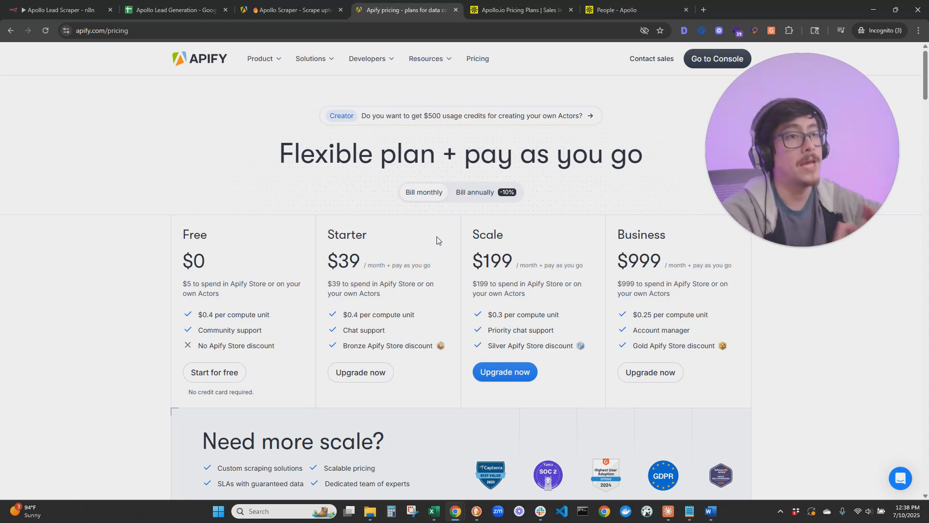
click(314, 9)
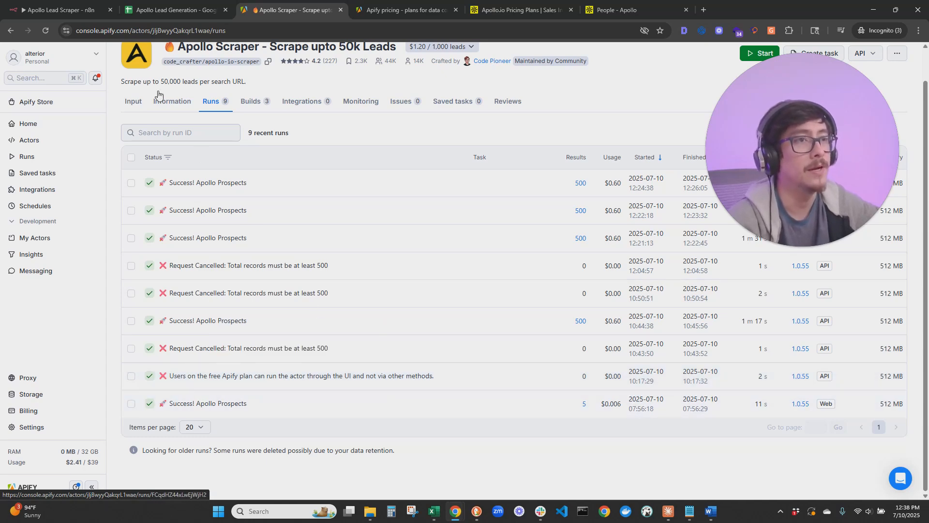
key(ctrl+1)
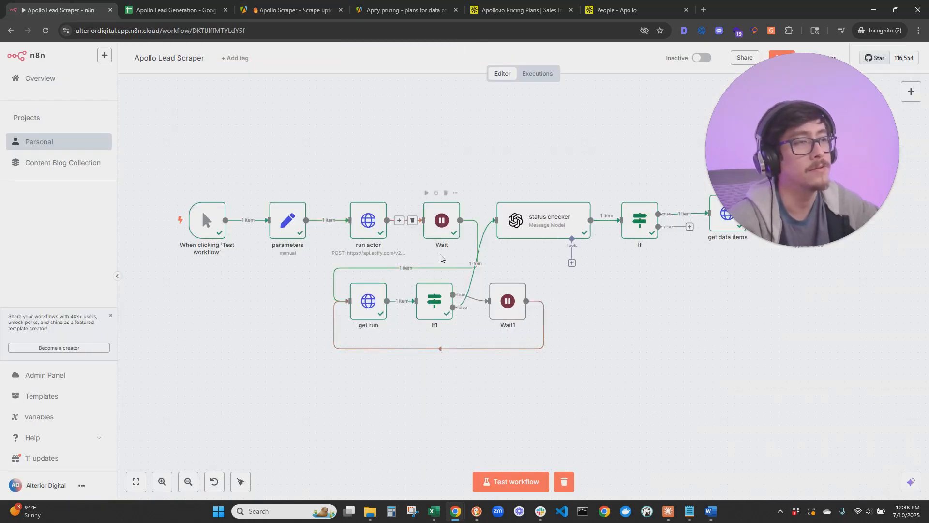
click(315, 5)
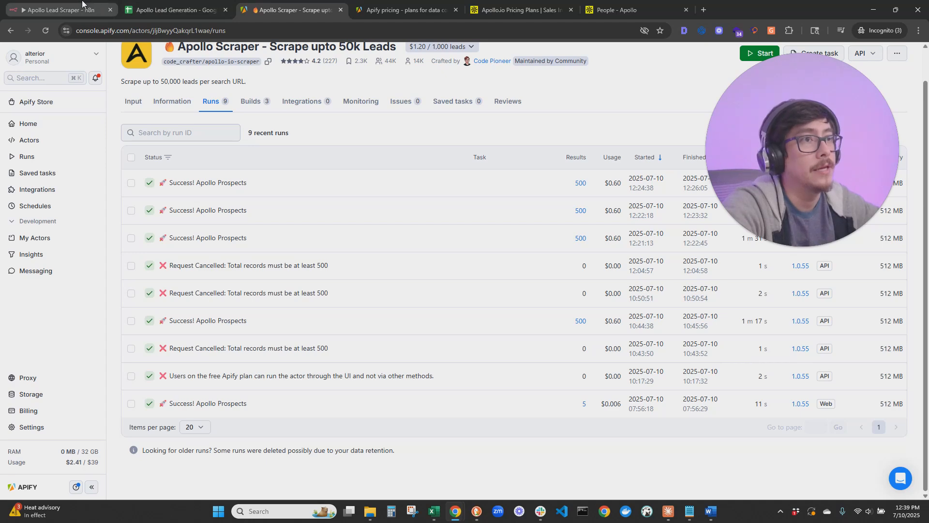
Switch to the Apollo Lead Generation spreadsheet and examine the headers in A1:K1 and the lead ids in column A
click(160, 4)
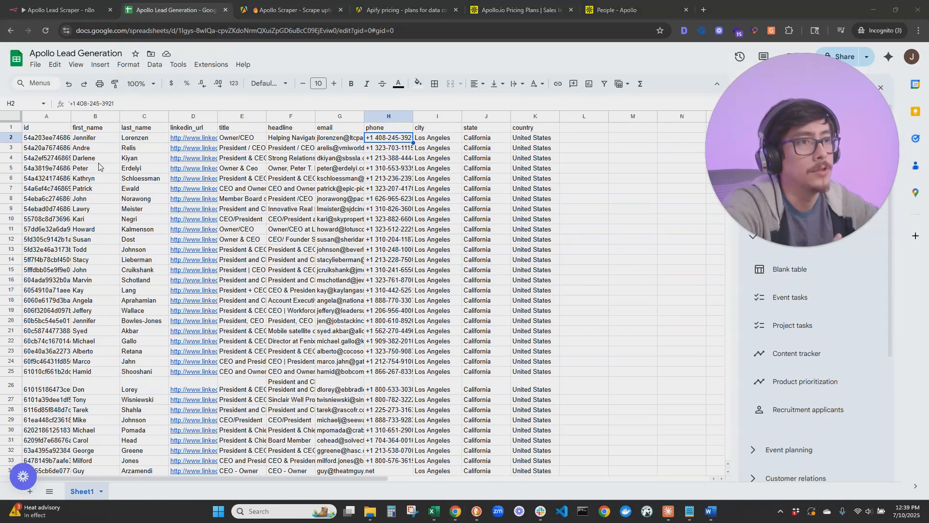
drag(41, 128, 523, 130)
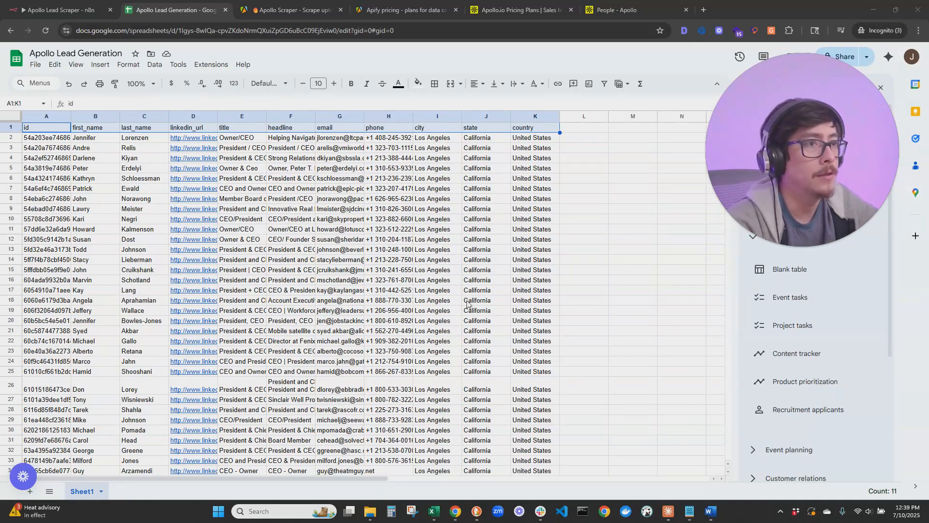
click(51, 129)
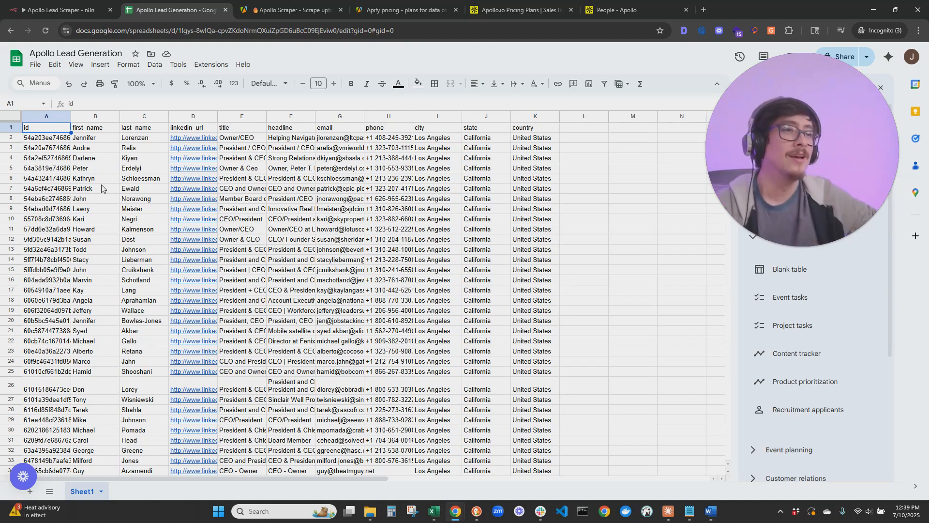
click(53, 161)
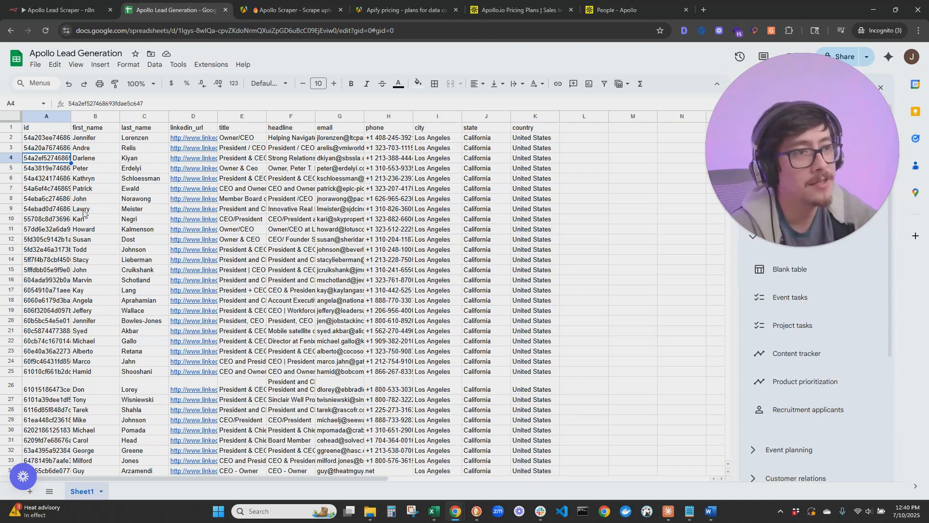
click(47, 140)
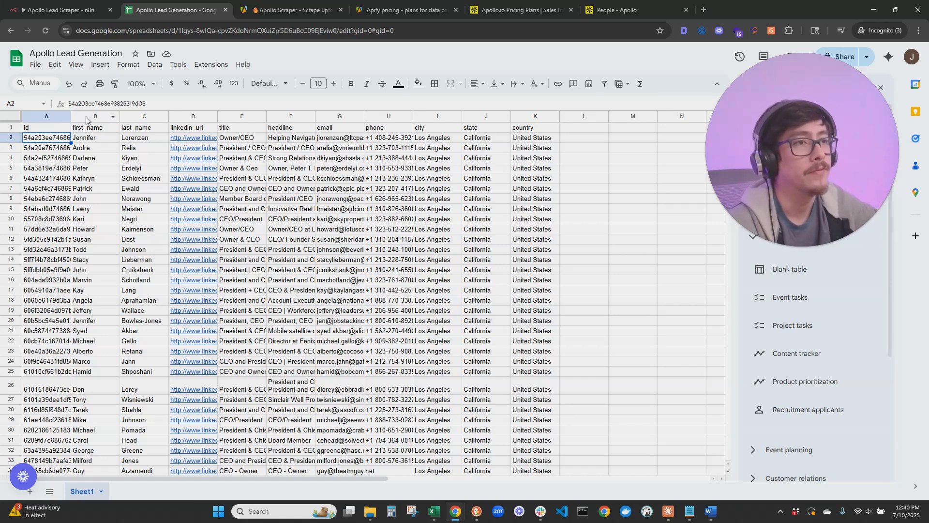
Widen the linkedin_url column to read the full profile links, and undo the widening
drag(217, 117, 373, 117)
click(389, 251)
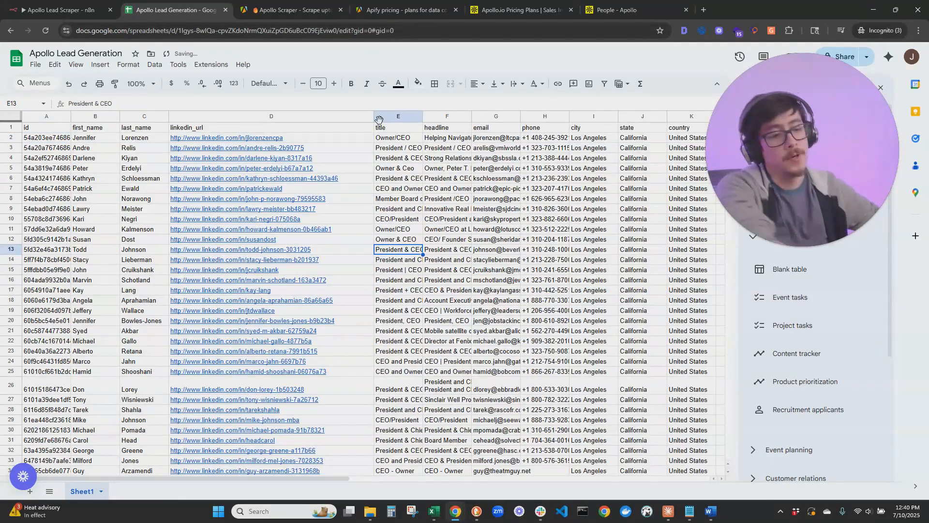
key(ctrl+z)
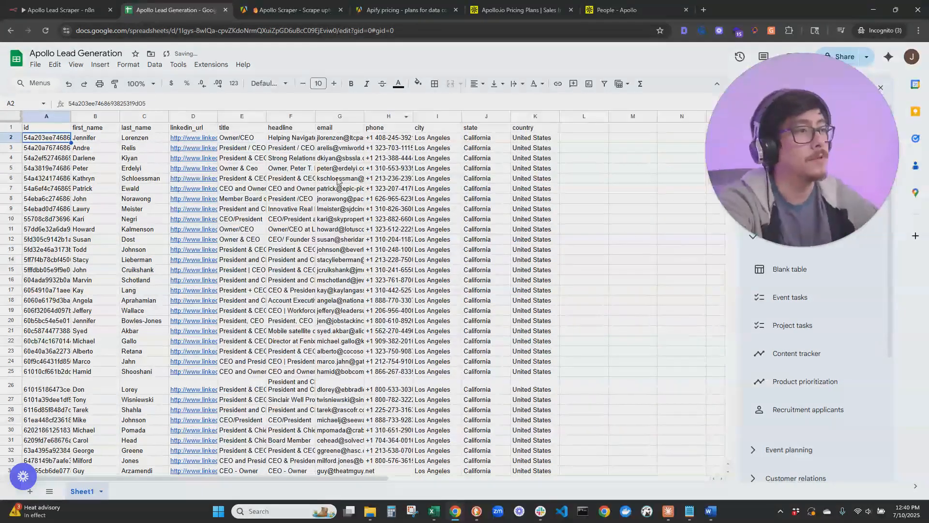
Inspect the title, headline, email and phone fields of the first two leads in the spreadsheet
click(224, 132)
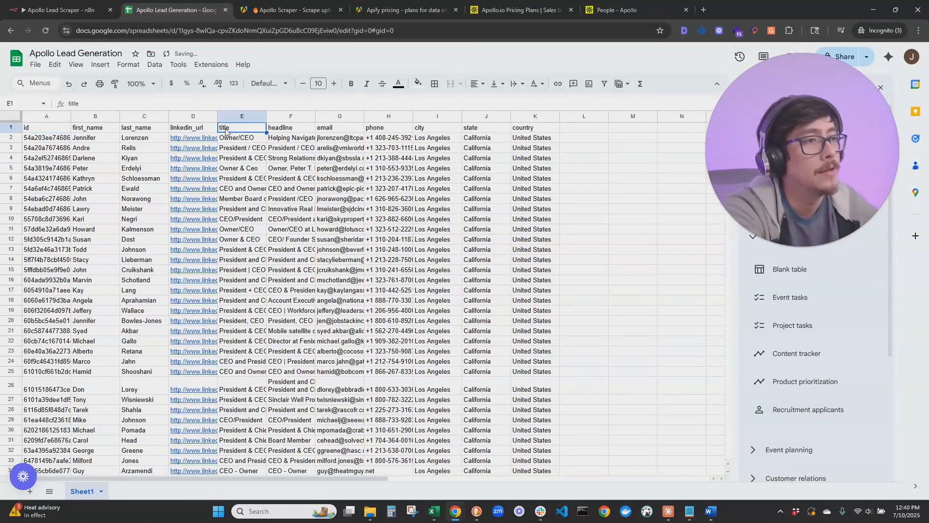
click(304, 128)
click(292, 142)
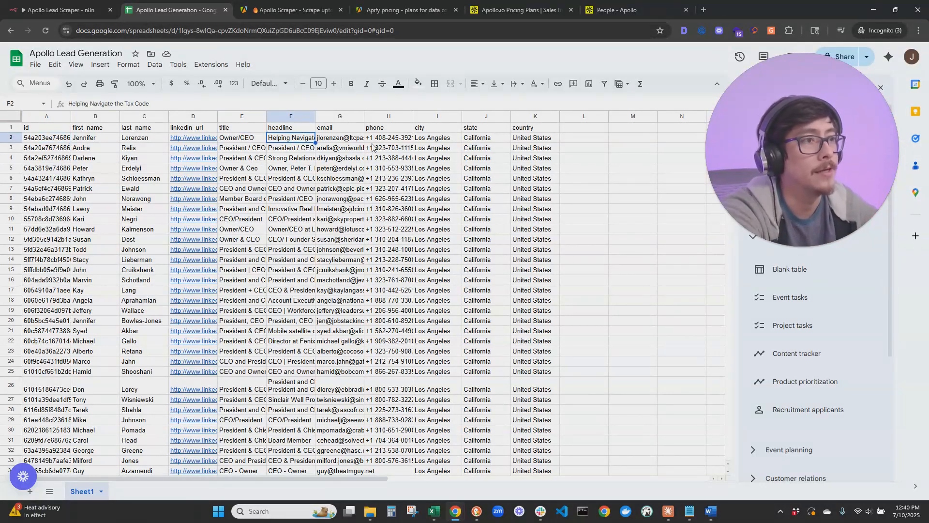
click(338, 139)
click(393, 144)
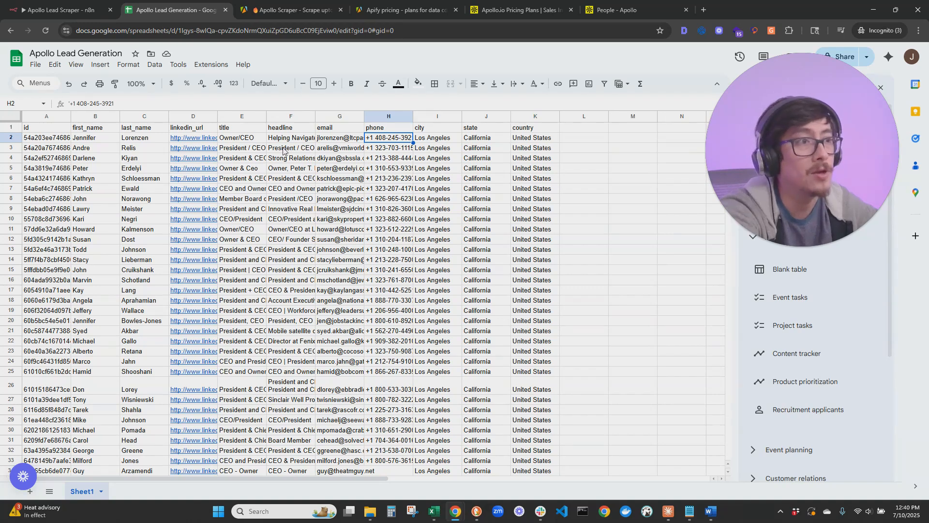
click(348, 150)
click(408, 151)
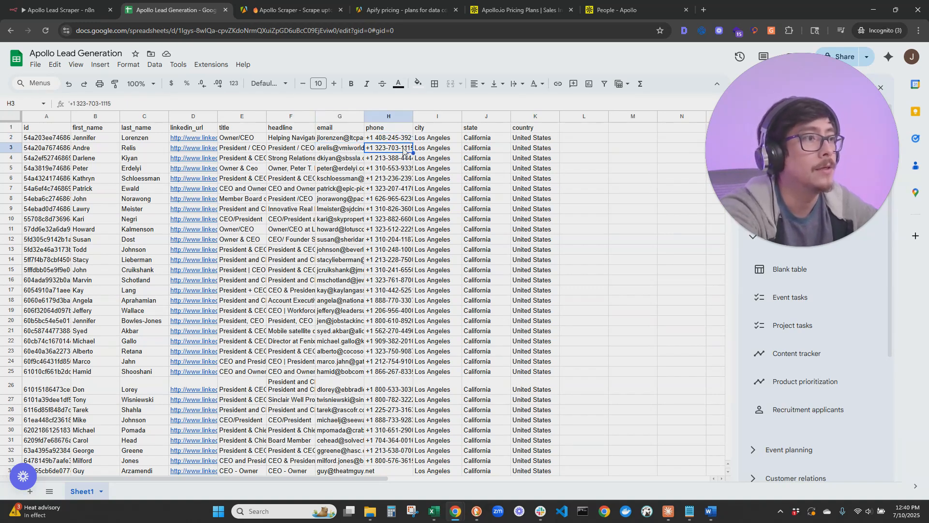
Examine the whole city and email columns of the lead list
click(433, 116)
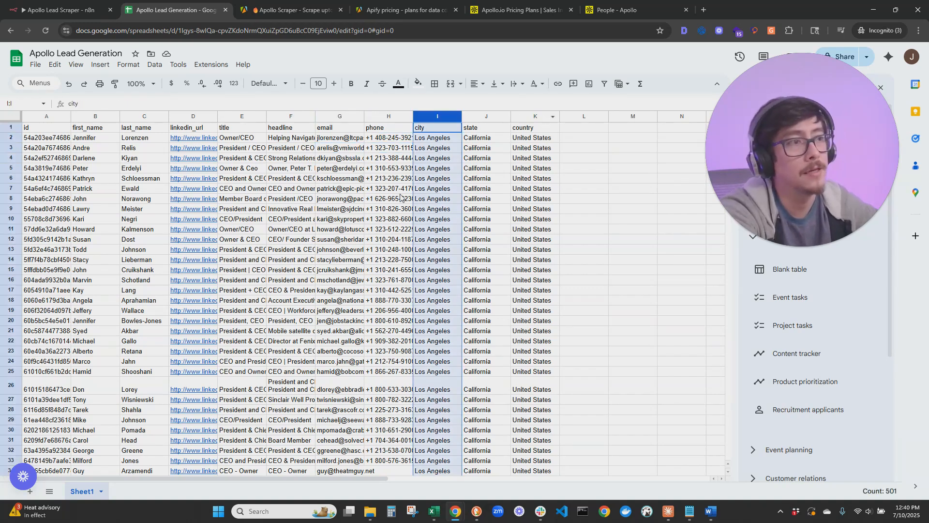
click(351, 180)
click(344, 117)
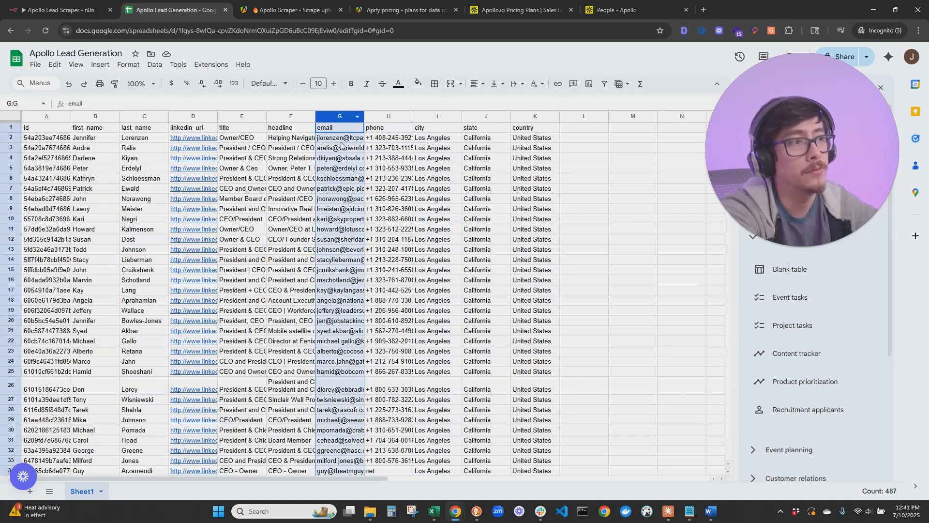
click(326, 147)
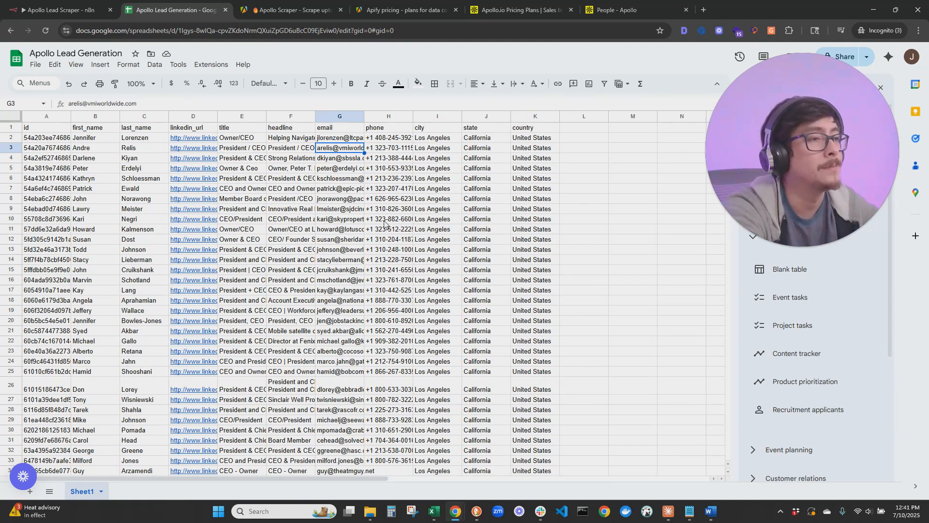
Inspect the parameters node of the Apollo Lead Scraper workflow in n8n, and switch to the Apollo People search page
click(62, 12)
drag(772, 158, 118, 401)
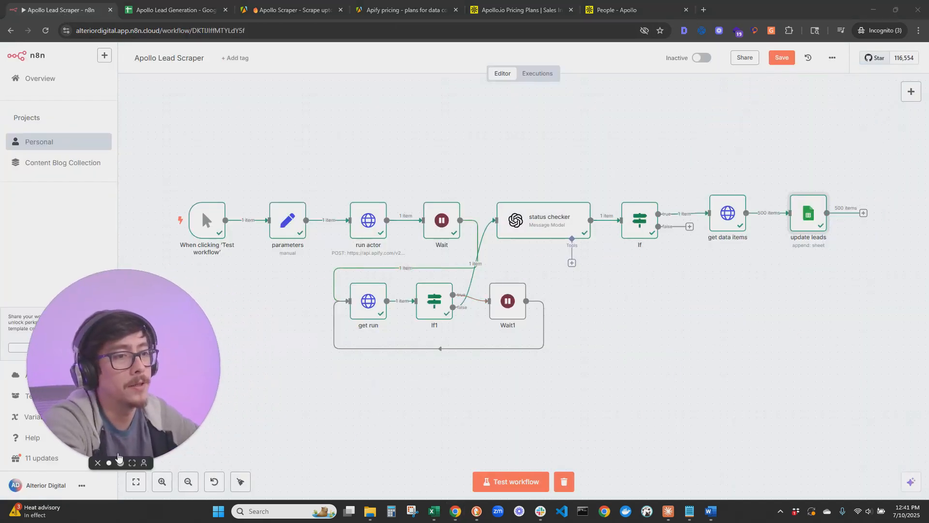
click(98, 464)
drag(259, 336, 247, 326)
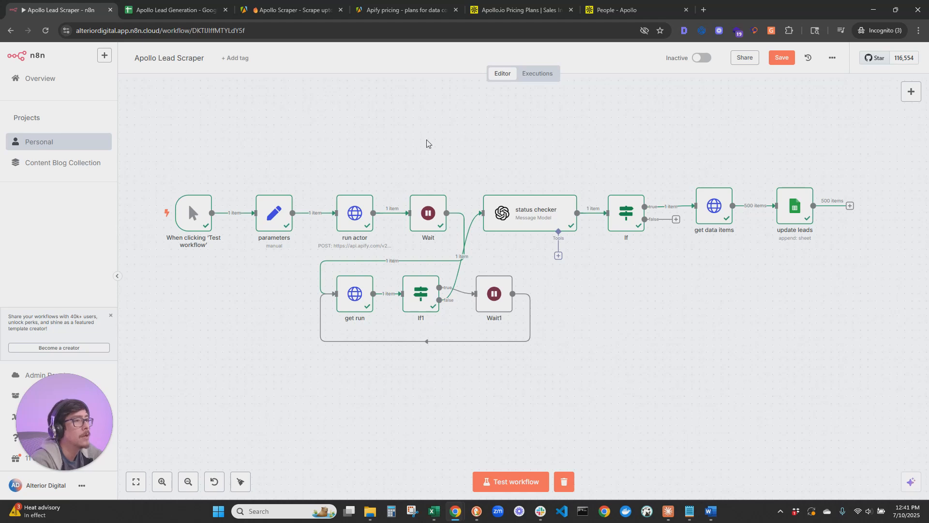
double_click(277, 218)
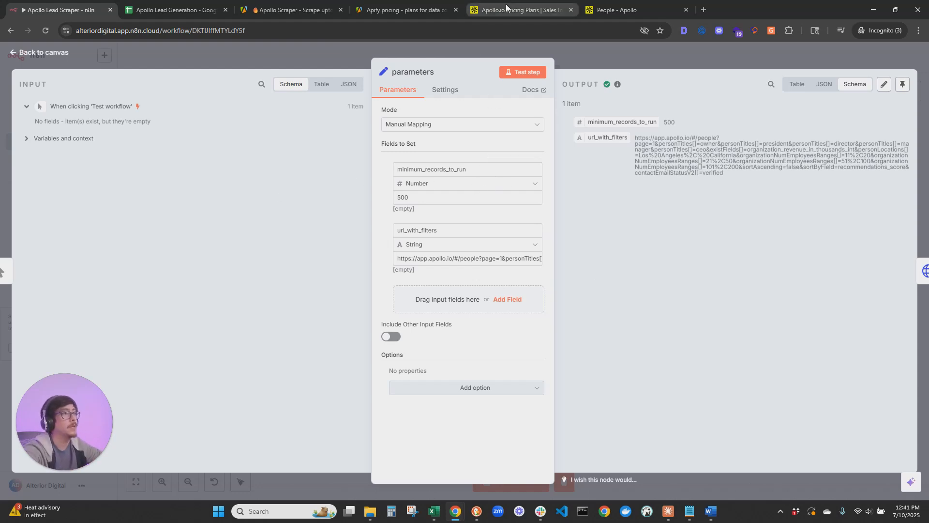
click(624, 9)
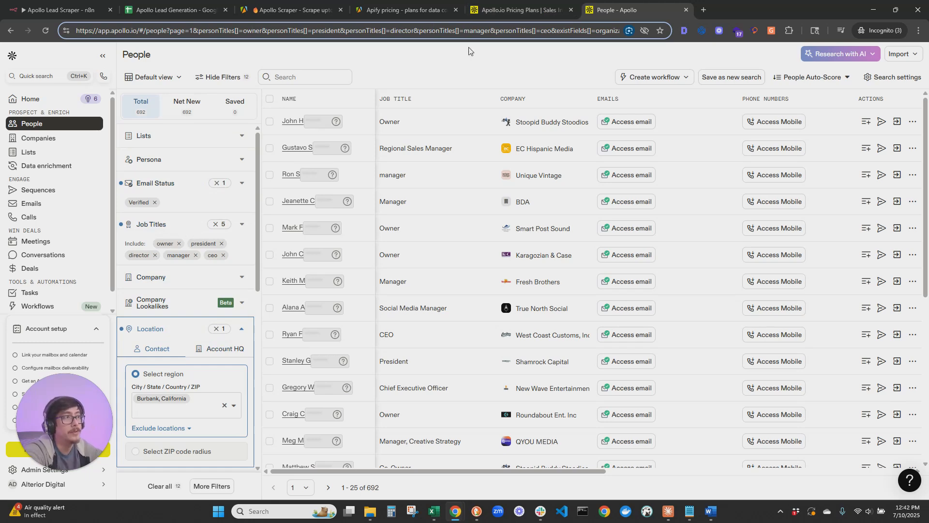
Switch to n8n, view the parameters node's output as JSON, and inspect its url_with_filters and minimum_records_to_run values
click(51, 4)
click(487, 258)
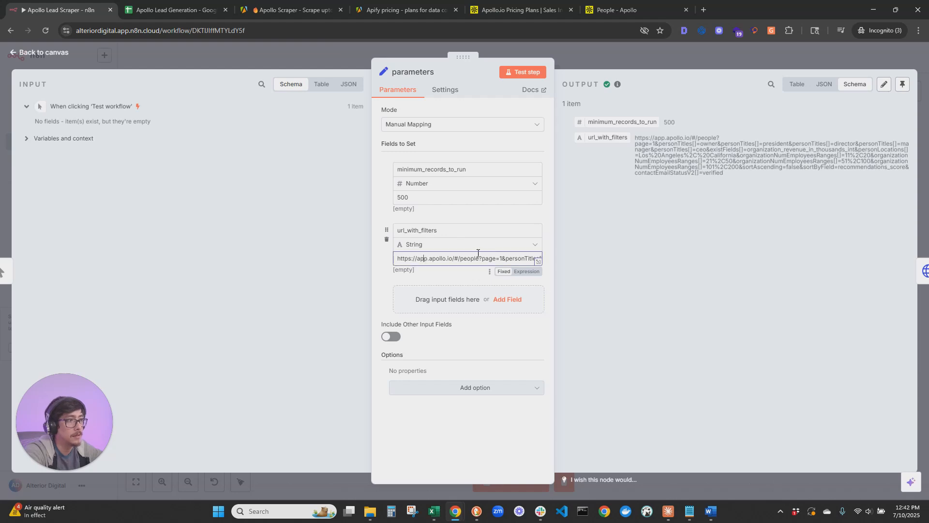
click(824, 84)
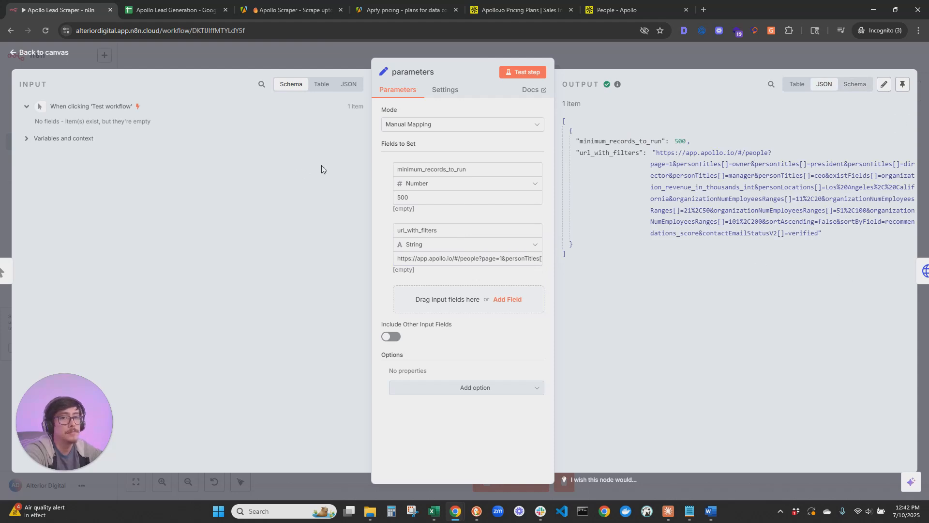
click(415, 198)
double_click(415, 198)
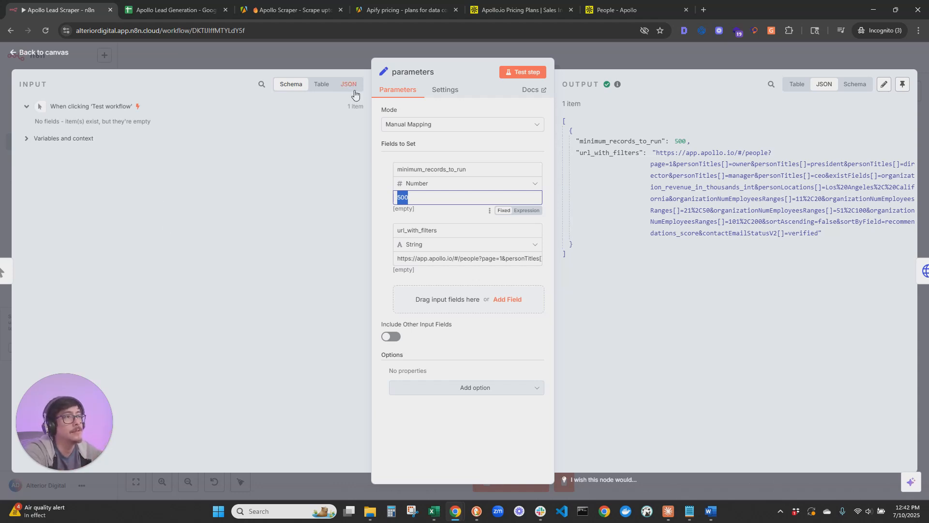
Review the Apollo Scraper actor's recent runs in Apify, and open the run actor node in the n8n workflow
click(290, 9)
scroll(640, 114, up, 1)
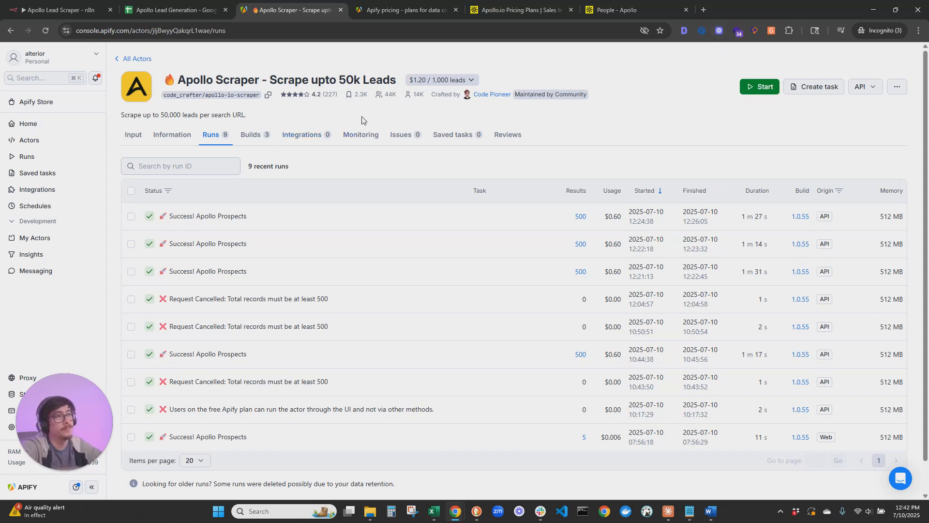
click(72, 4)
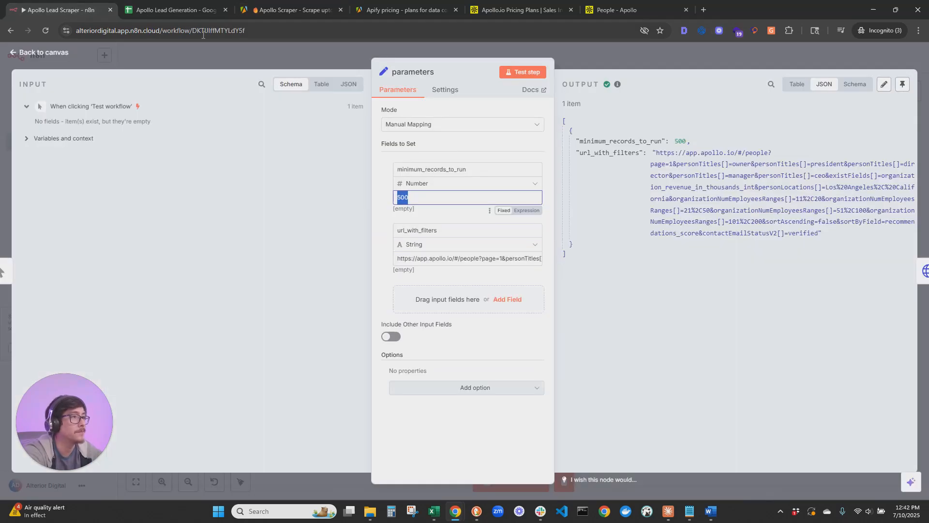
click(54, 49)
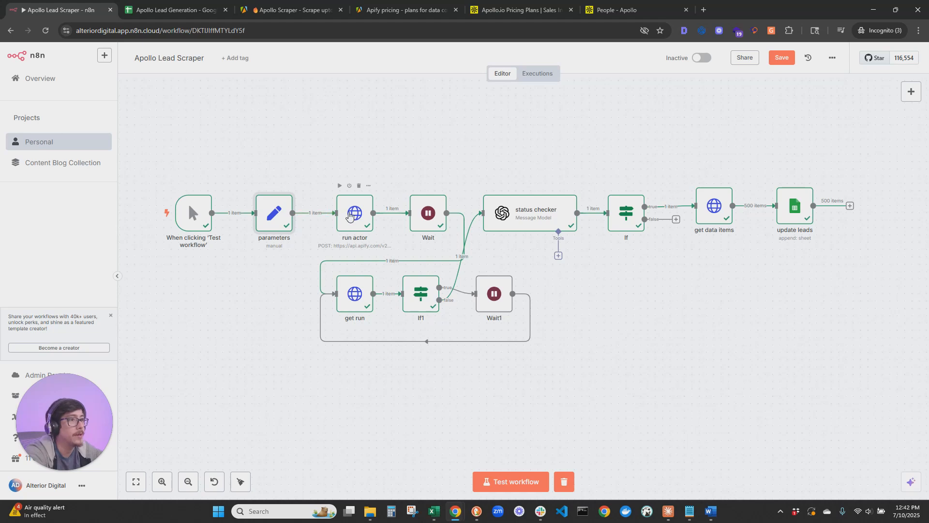
double_click(359, 222)
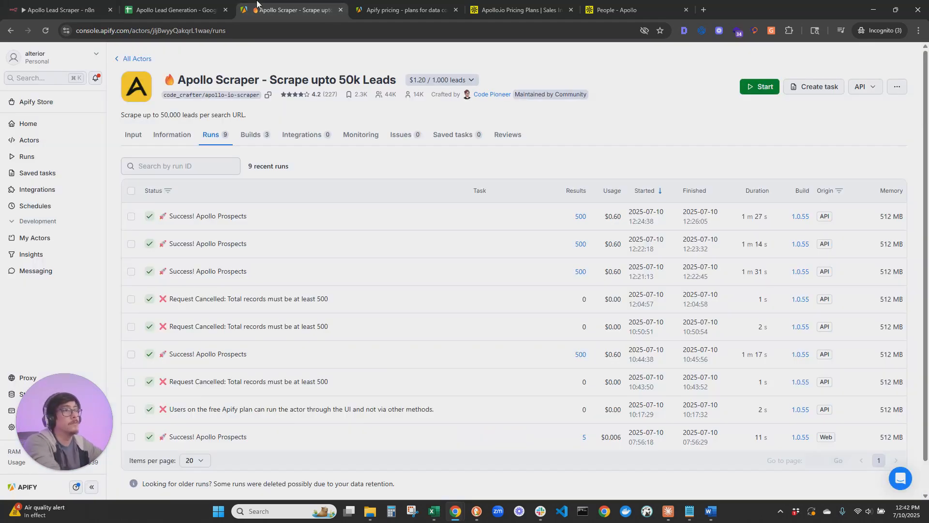
Switch to Apify and open the Apollo Scraper actor from the list of actors
click(290, 9)
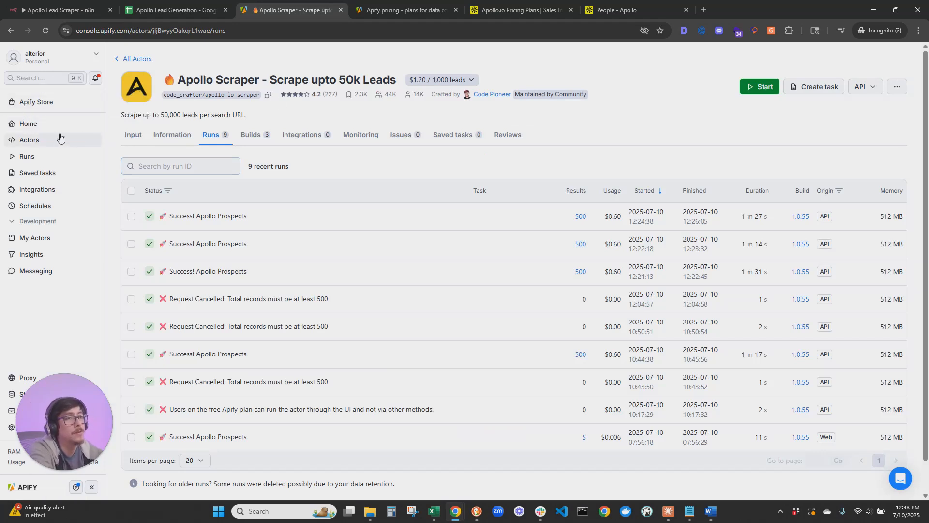
click(33, 125)
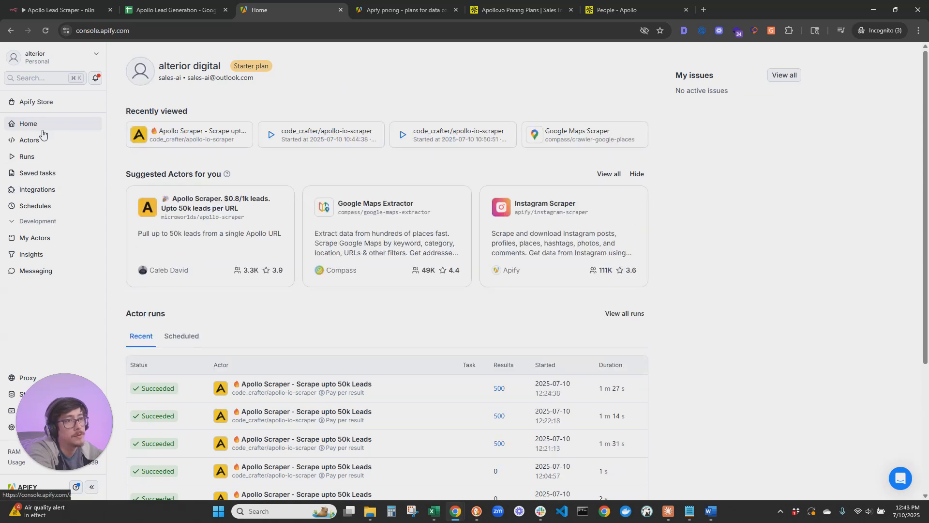
click(30, 140)
click(222, 163)
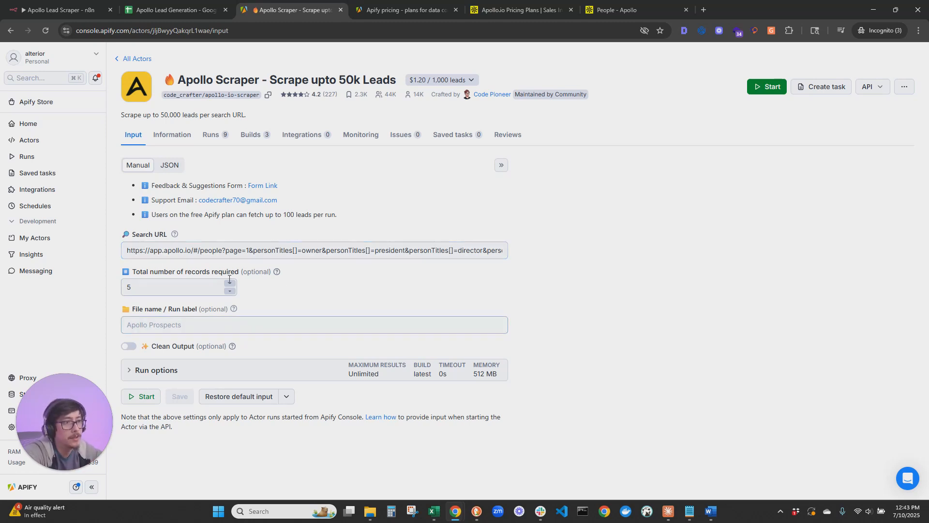
Show the Apollo Scraper actor's input as JSON and select the whole code
click(172, 135)
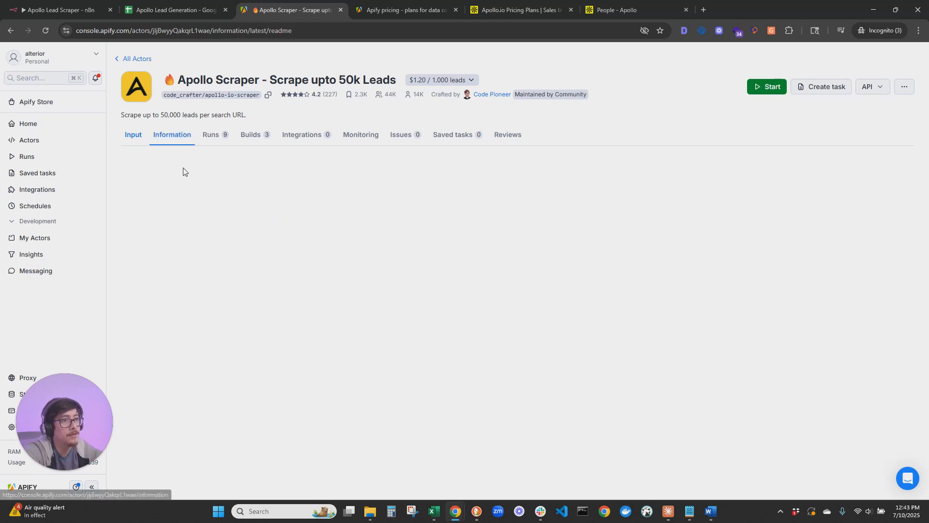
click(139, 138)
click(169, 165)
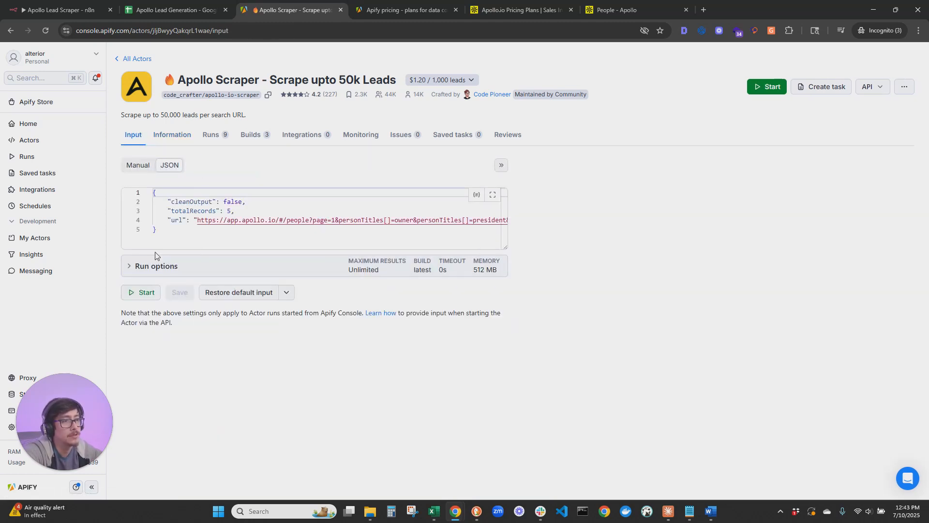
key(ctrl+a)
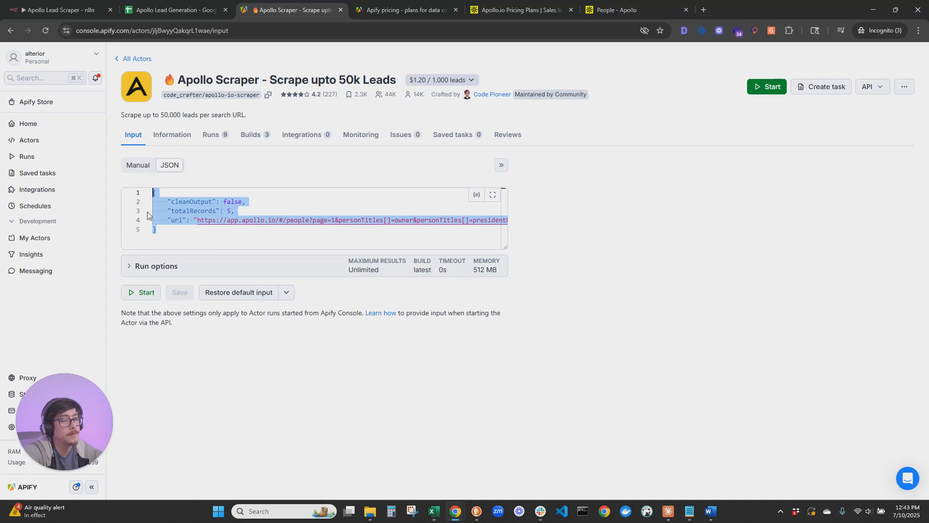
Switch to n8n and examine the run actor node's JSON body and its result in the enlarged expression editor
click(58, 9)
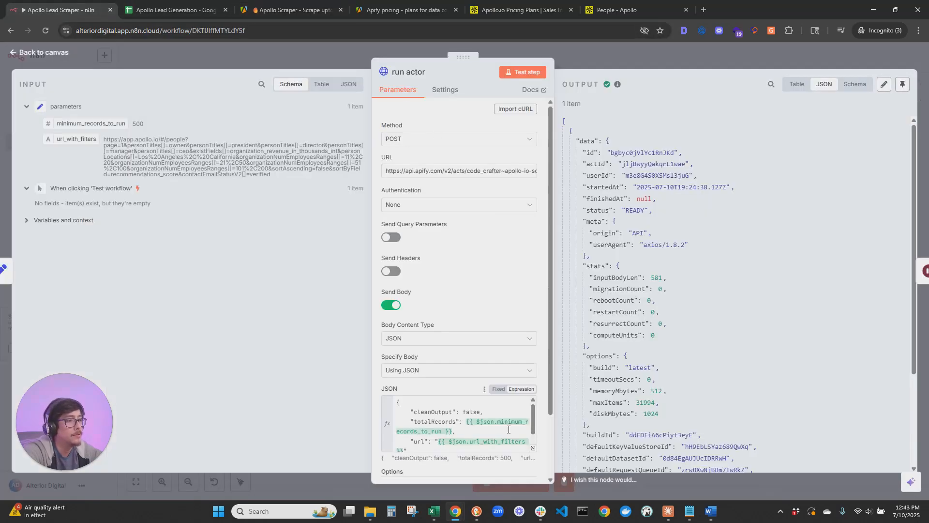
scroll(508, 429, down, 1)
click(532, 447)
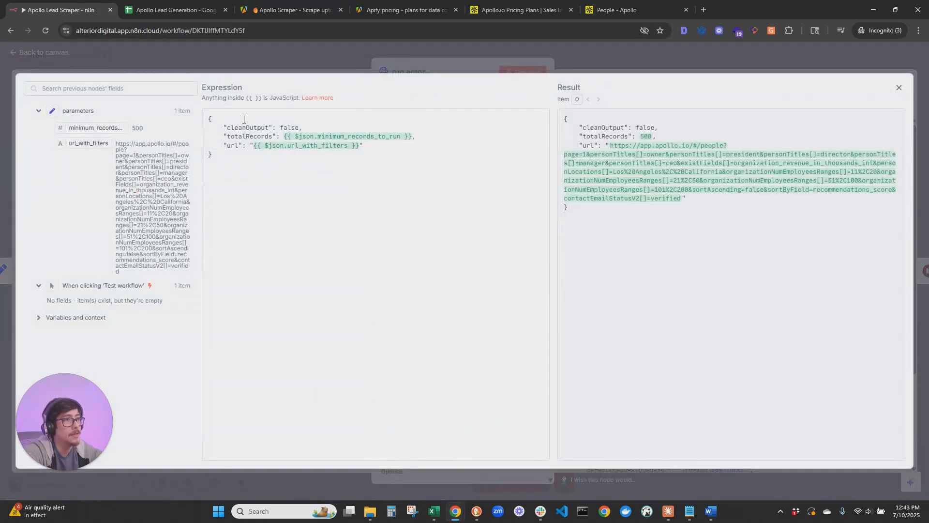
drag(249, 128, 246, 129)
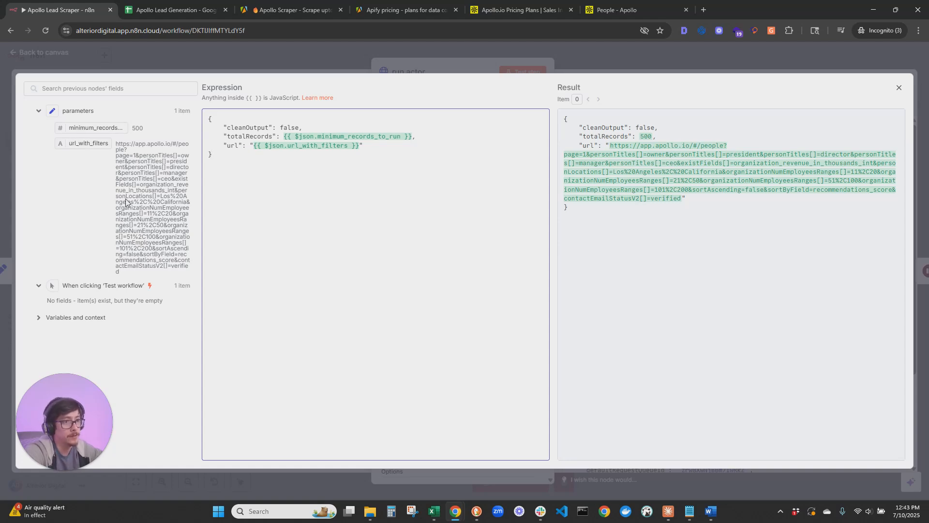
click(112, 59)
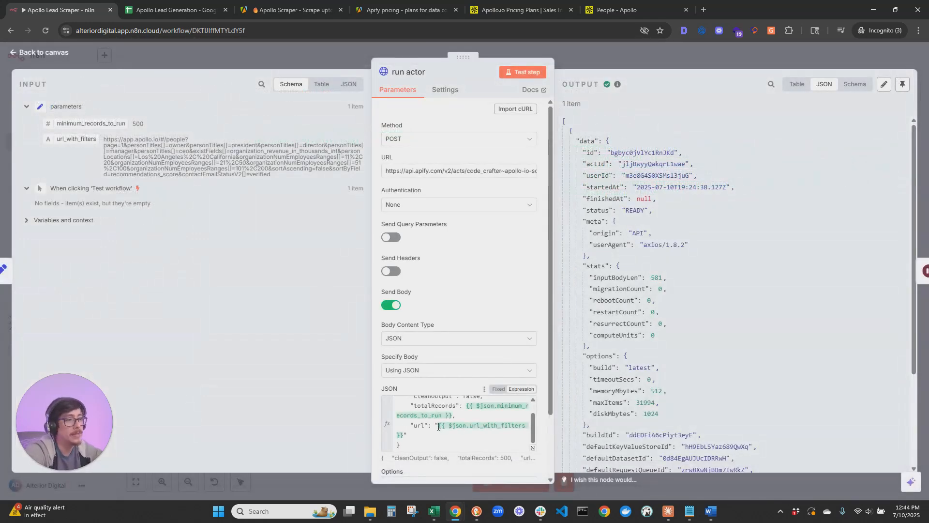
Replace the url_with_filters value in the parameters node with the copied Apollo search URL
click(37, 53)
double_click(280, 217)
key(ctrl+a)
key(BackSpace)
key(ctrl+v)
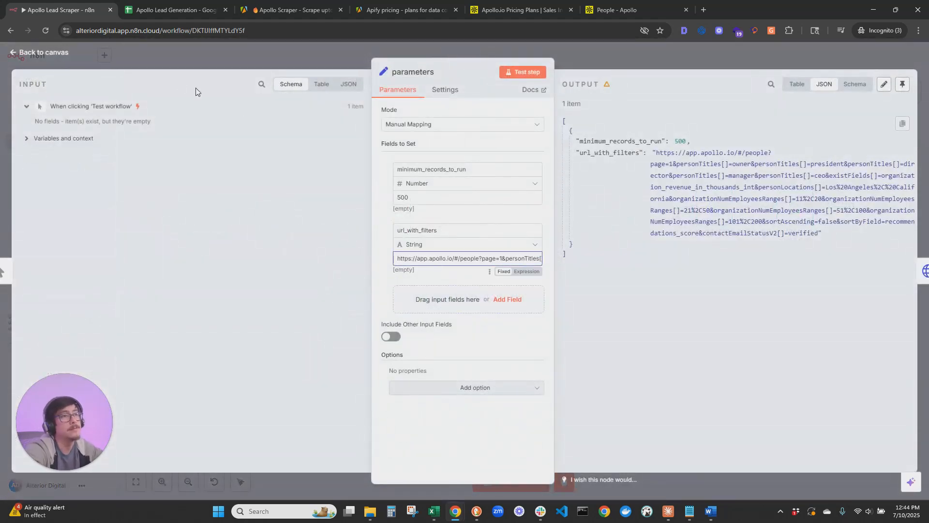
click(63, 53)
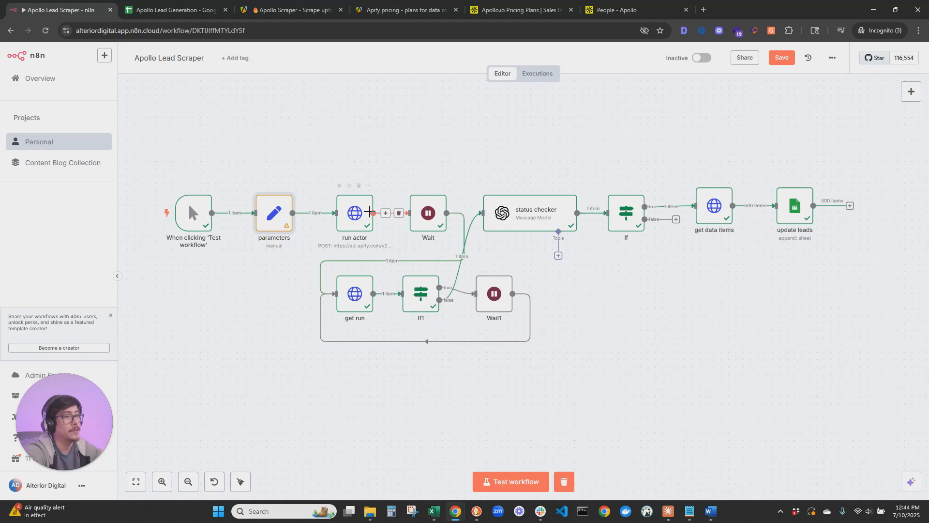
Open the run actor node, and examine the API endpoints of the oldest Apollo Scraper run in Apify
double_click(358, 215)
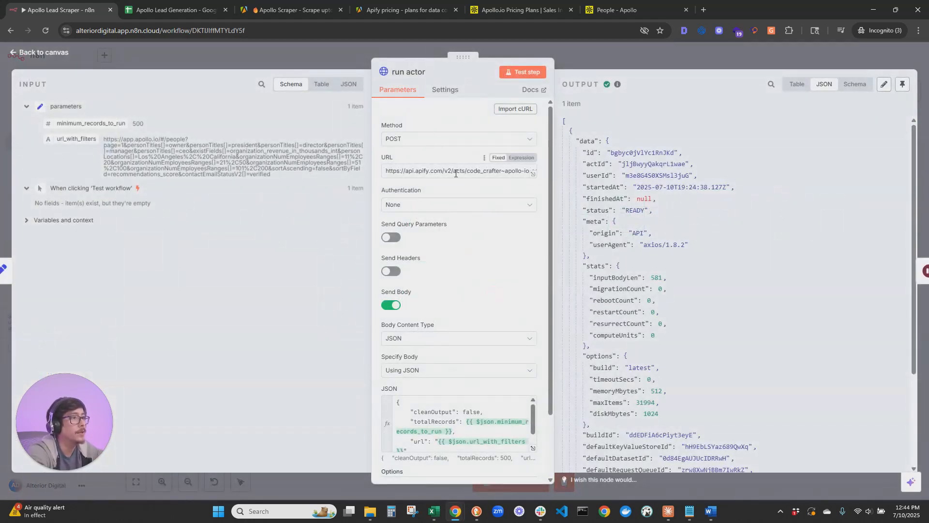
click(290, 10)
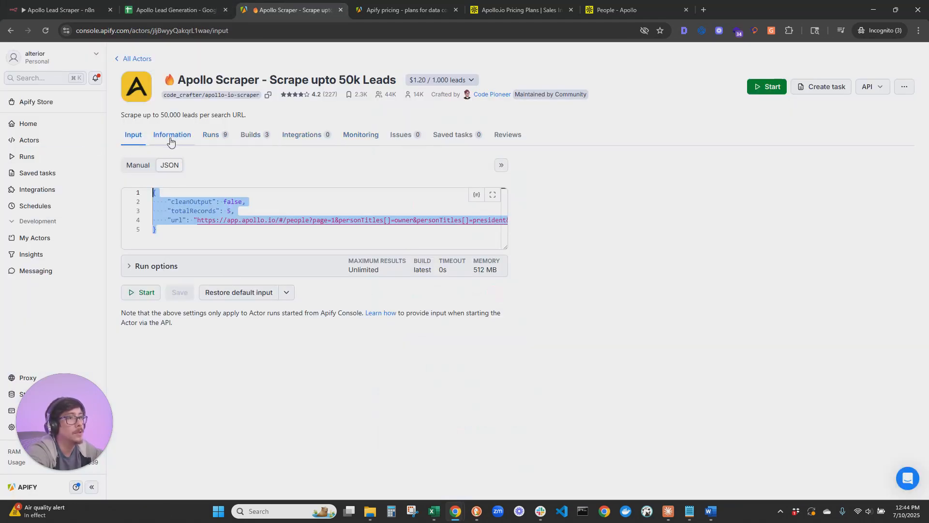
click(213, 139)
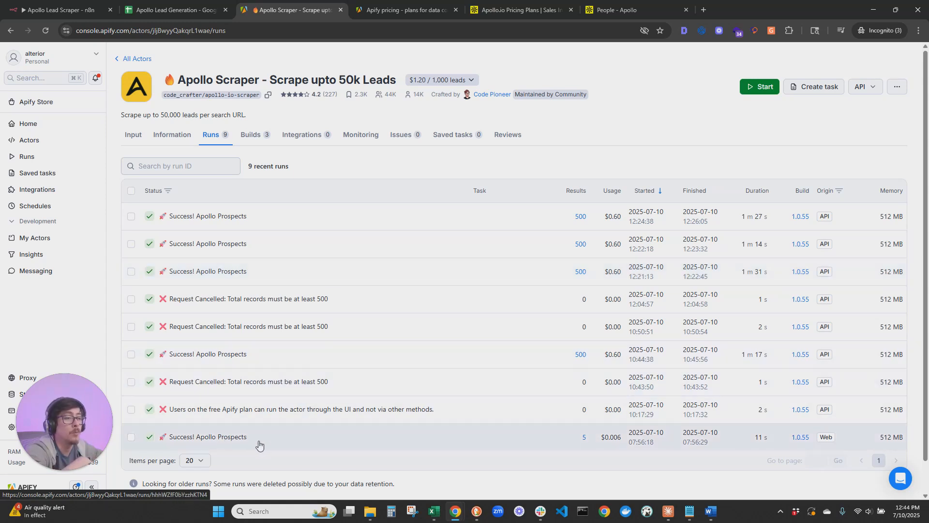
click(209, 438)
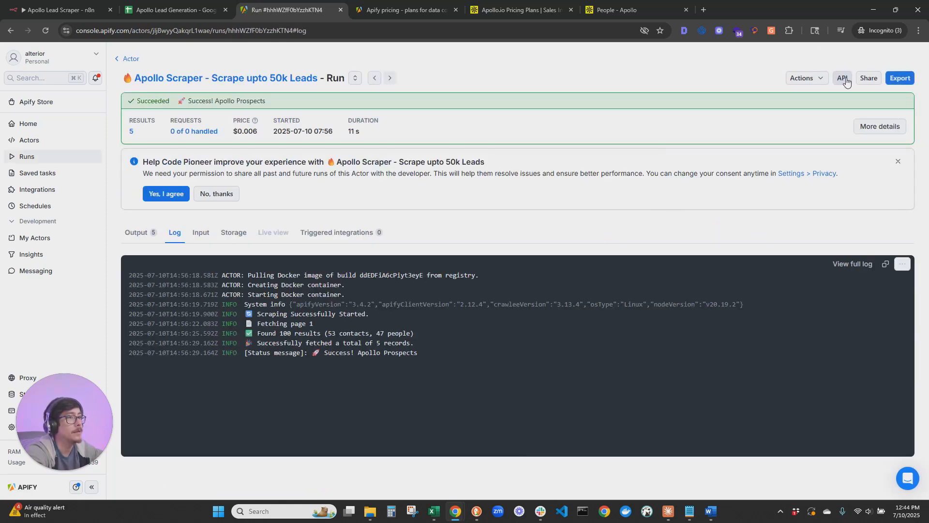
click(842, 78)
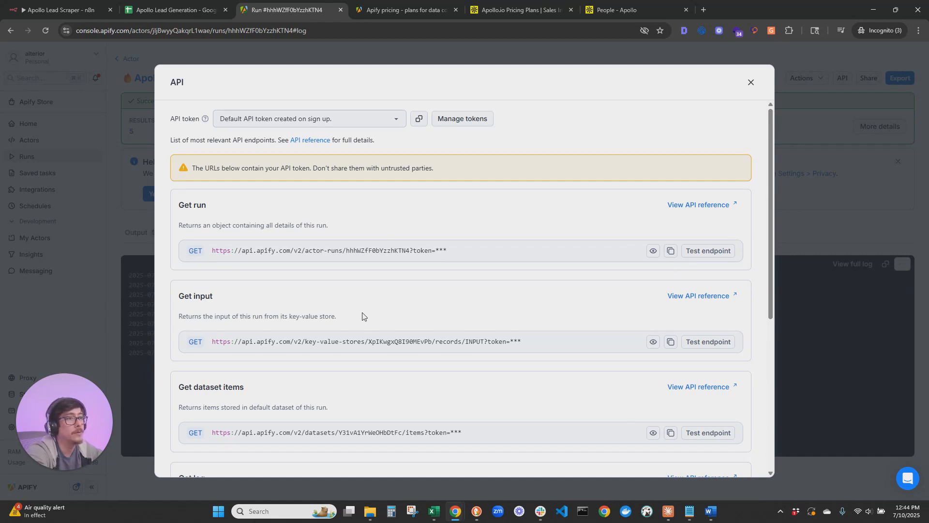
scroll(353, 270, down, 5)
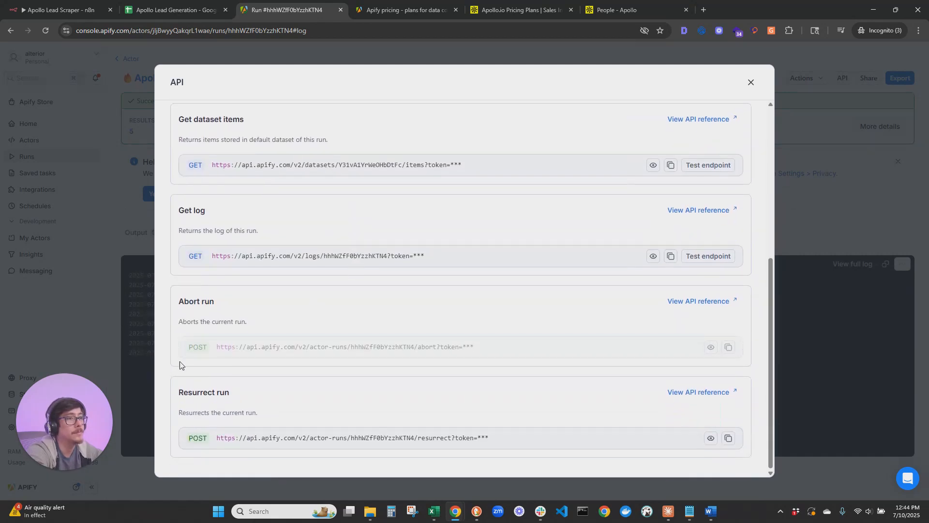
click(106, 165)
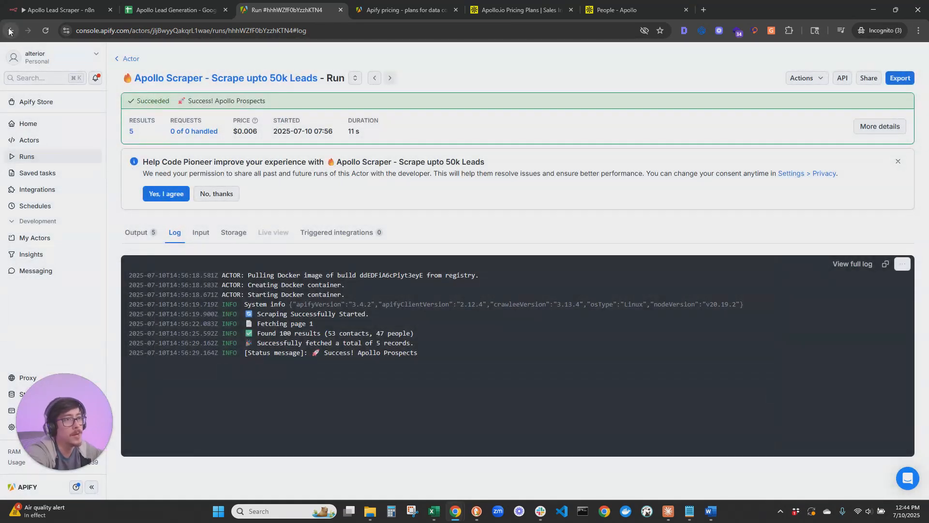
Copy the Run Actor endpoint URL from the Apollo Scraper actor's API endpoints, and return to the run actor node in n8n
click(9, 31)
click(874, 89)
click(860, 136)
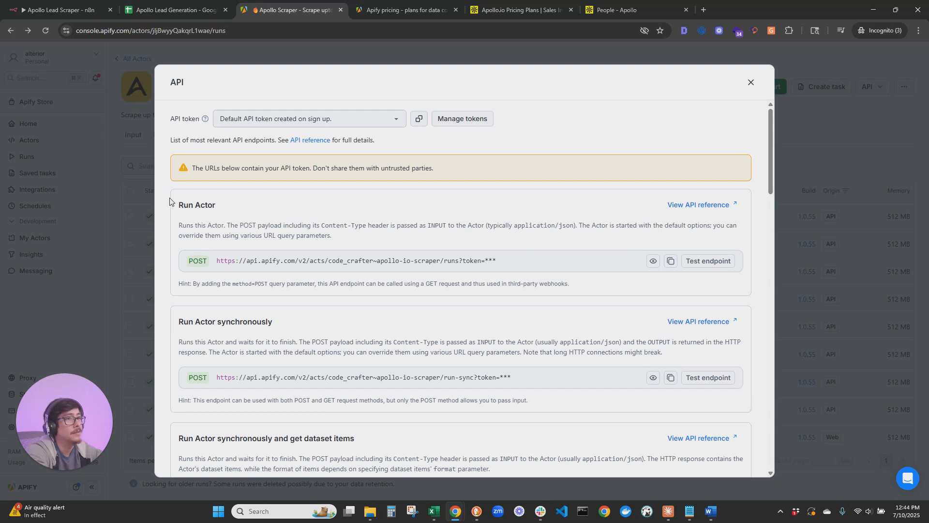
click(669, 266)
click(58, 10)
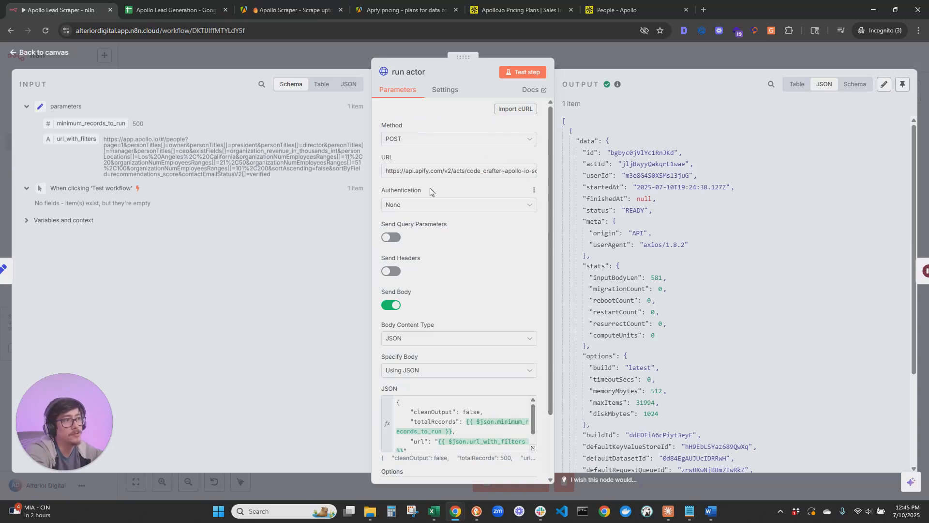
Compare the Run Actor endpoint's POST method in Apify with the run actor node, and inspect the node's Specify Body options
click(296, 6)
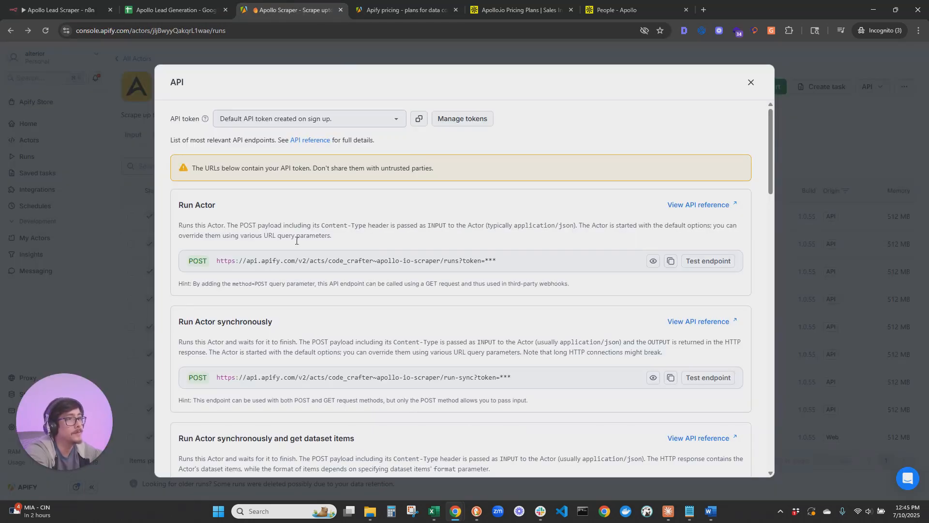
double_click(207, 260)
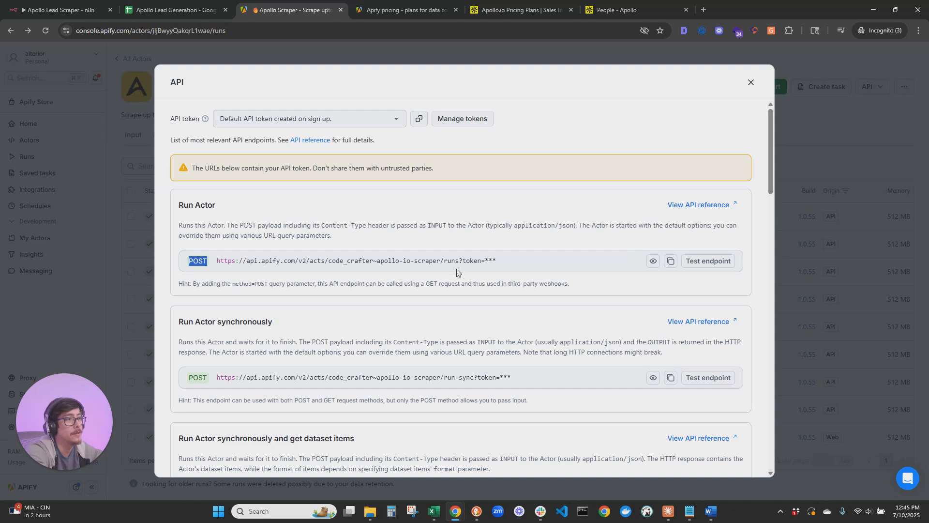
click(62, 11)
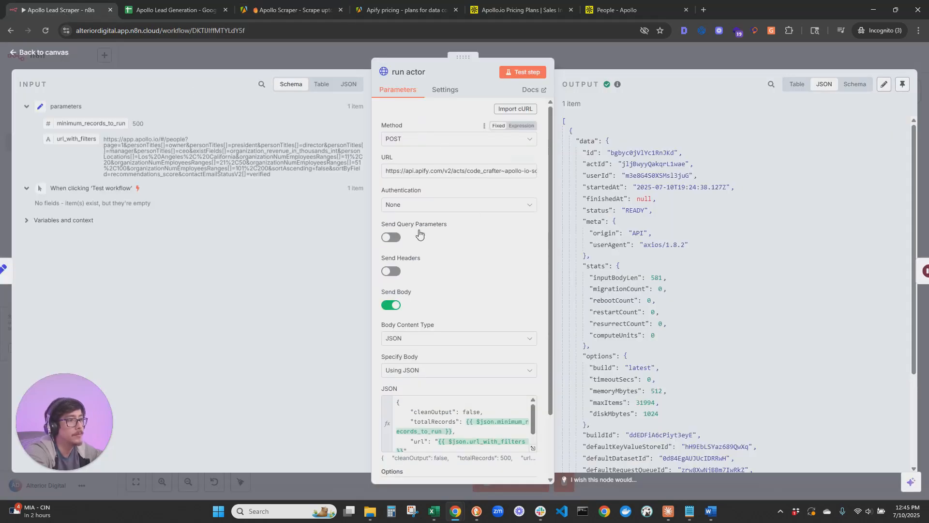
scroll(435, 233, down, 2)
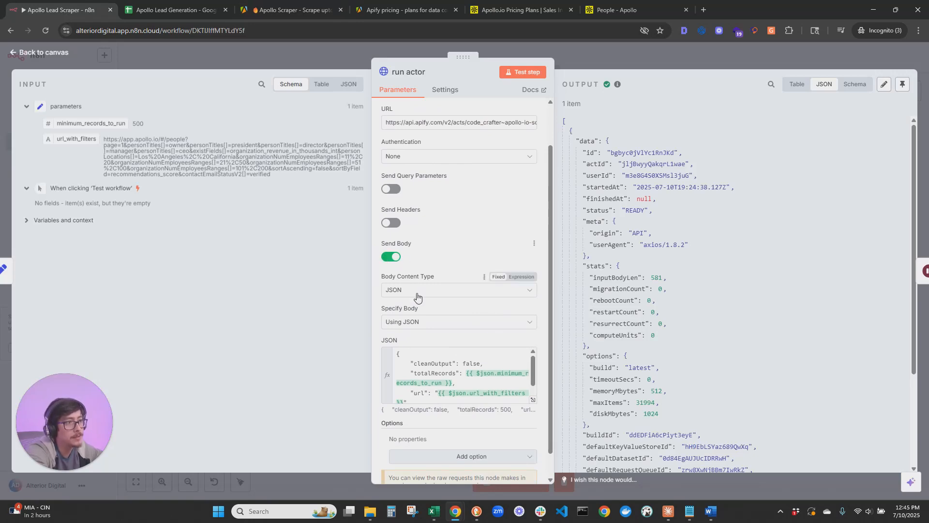
click(417, 322)
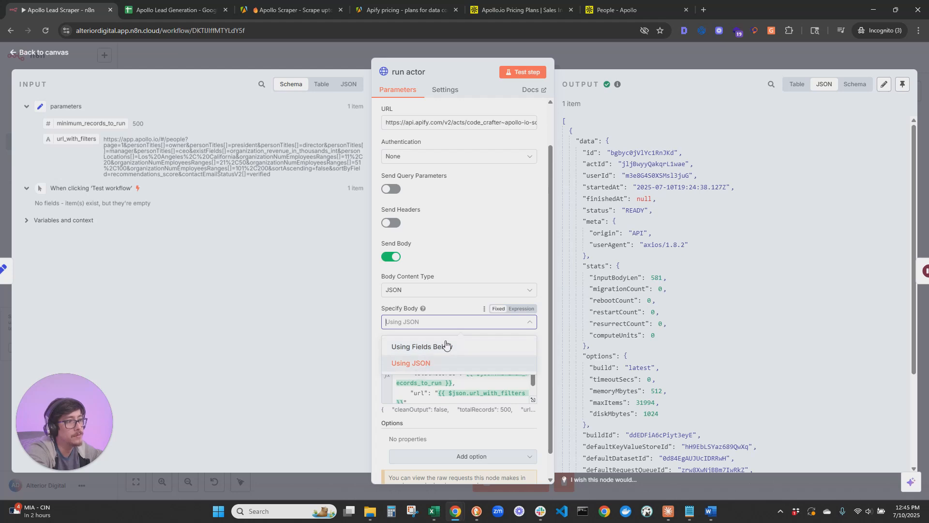
click(542, 252)
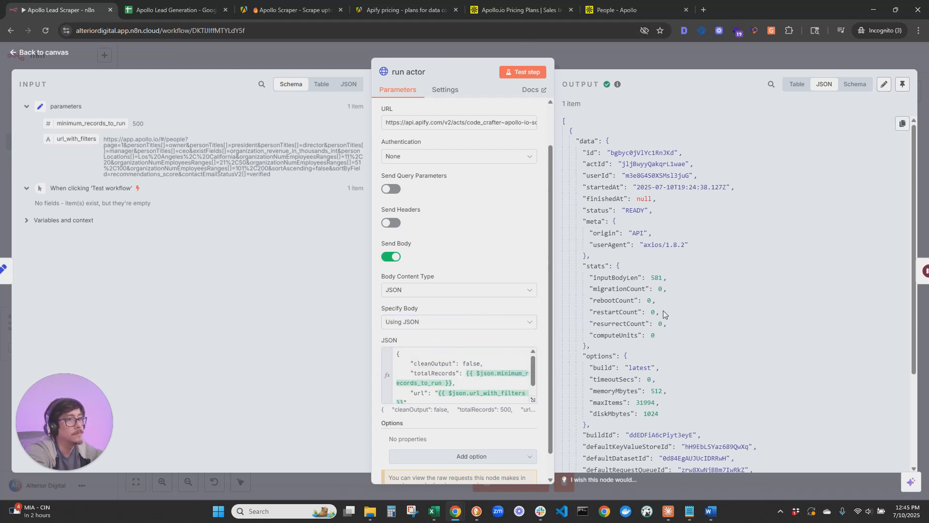
click(36, 54)
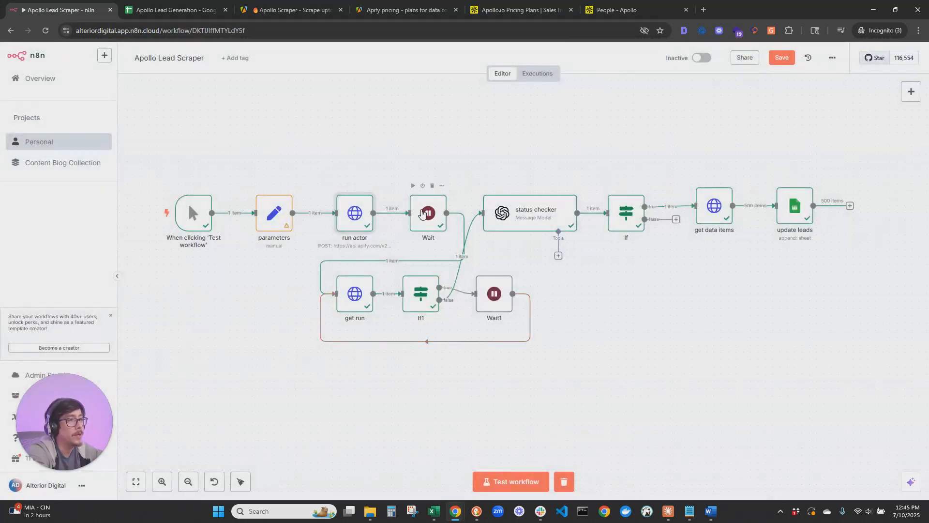
Check the run durations in the Apollo Scraper's run history in Apify, and return to the n8n workflow
click(406, 9)
click(293, 10)
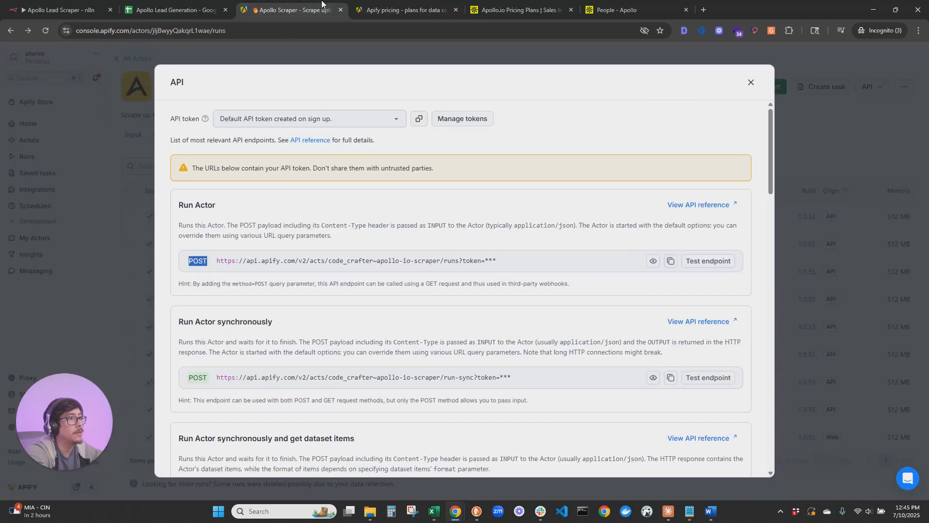
key(Escape)
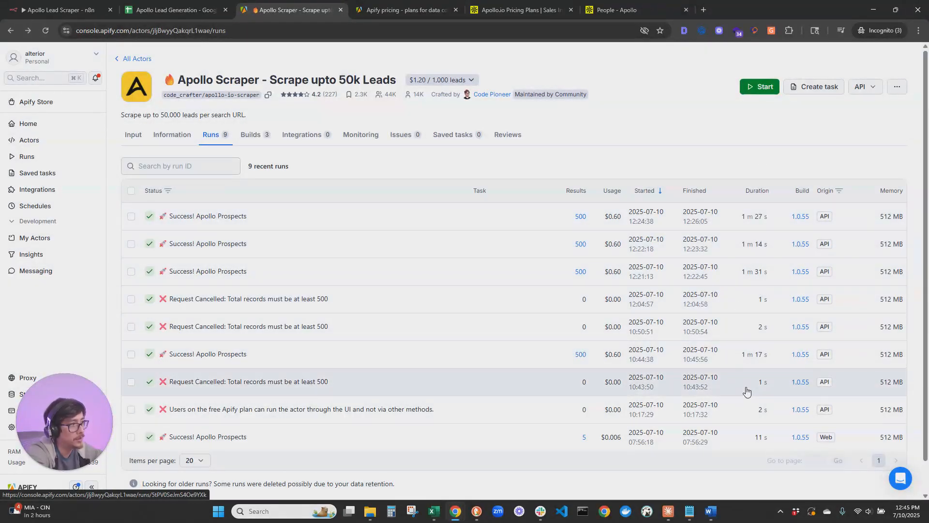
click(61, 9)
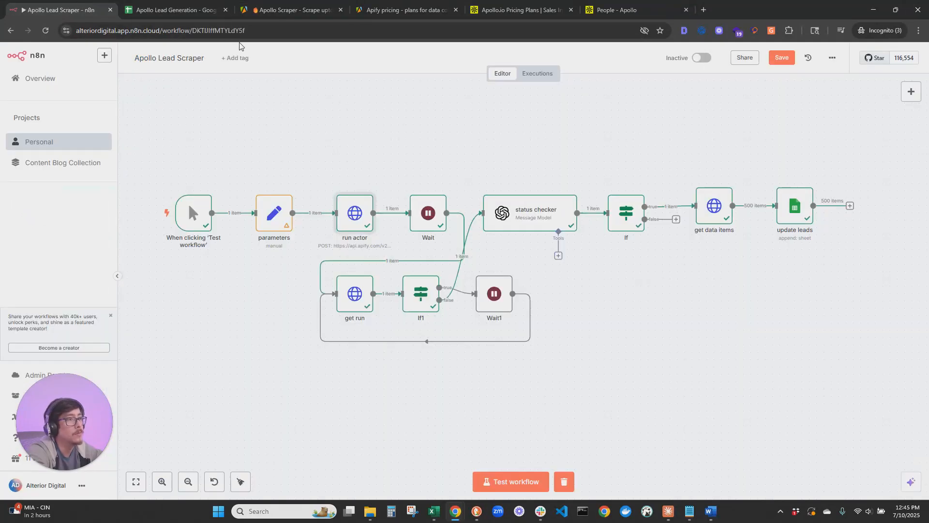
Set the Wait node after run actor to pause for 2 minutes, and return to the canvas
double_click(429, 218)
double_click(411, 154)
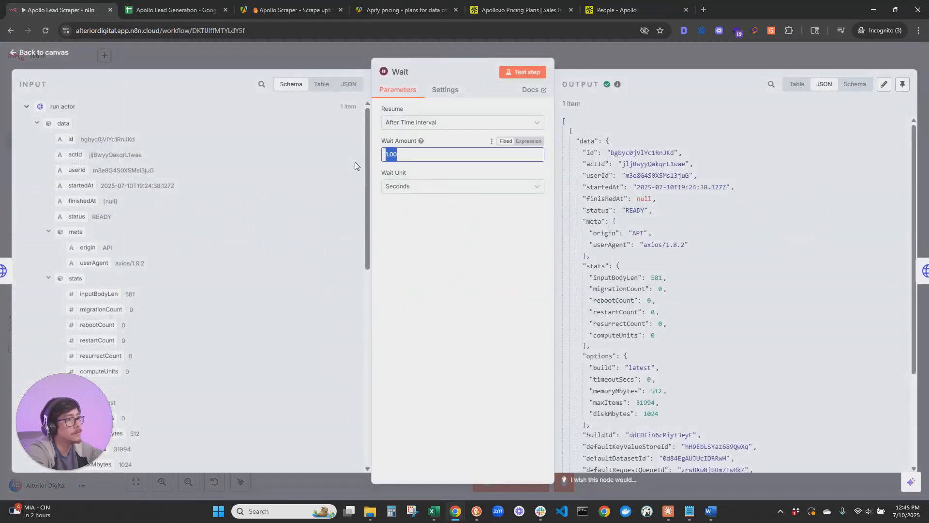
text(2)
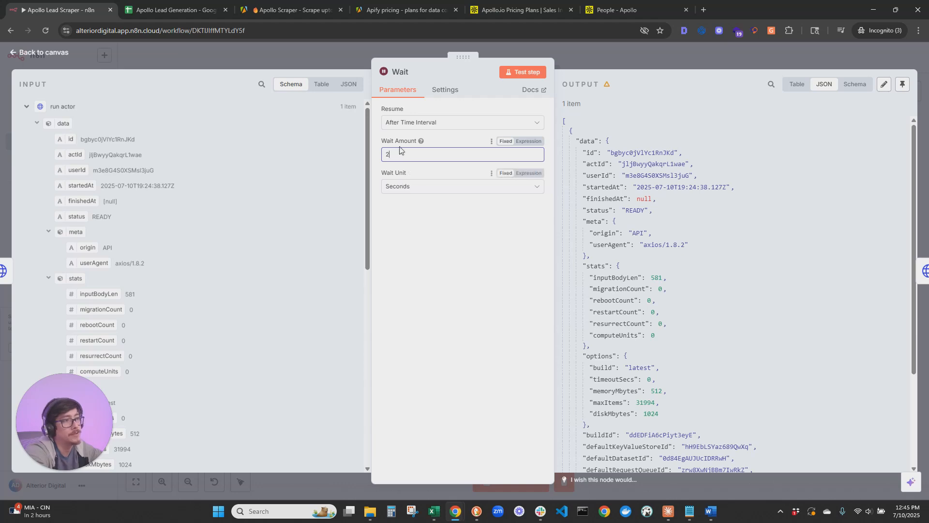
click(411, 189)
click(409, 227)
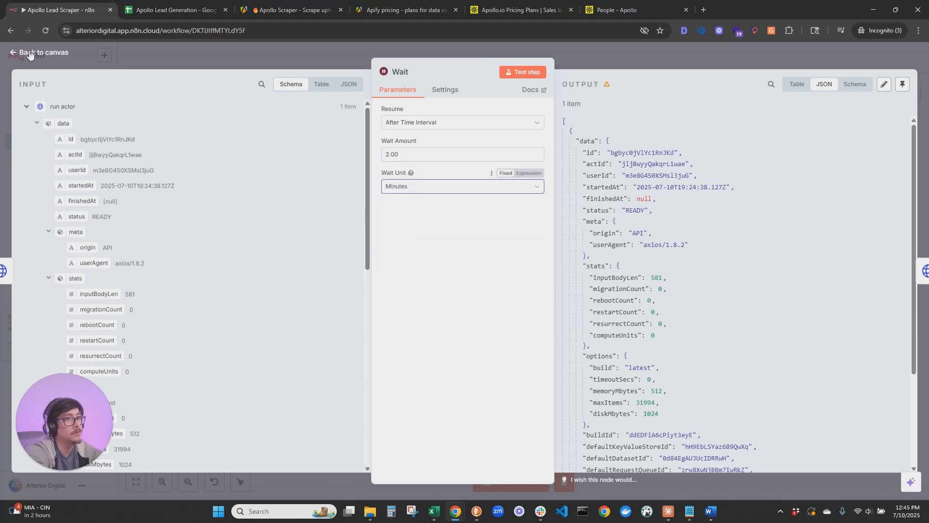
click(29, 52)
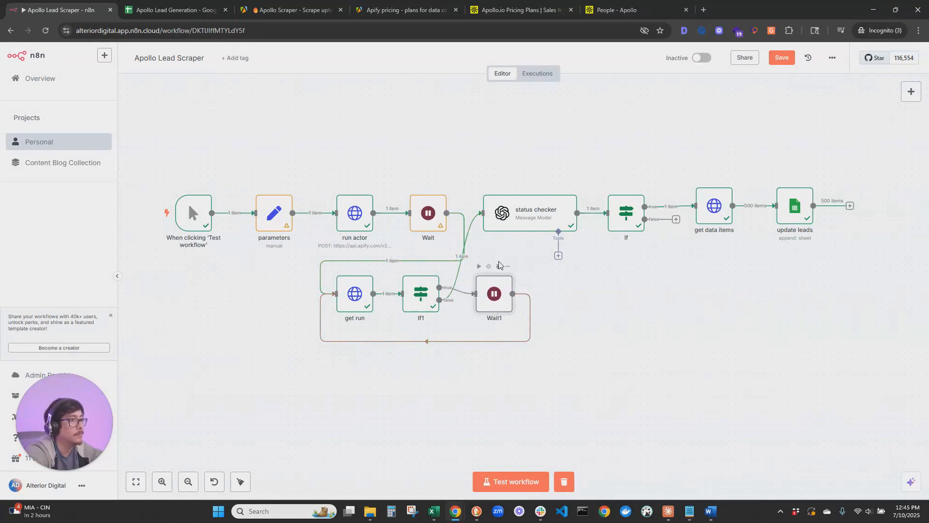
Rename the Wait1 node in the get run loop as "repull wait"
click(509, 268)
click(533, 308)
text(repull wait)
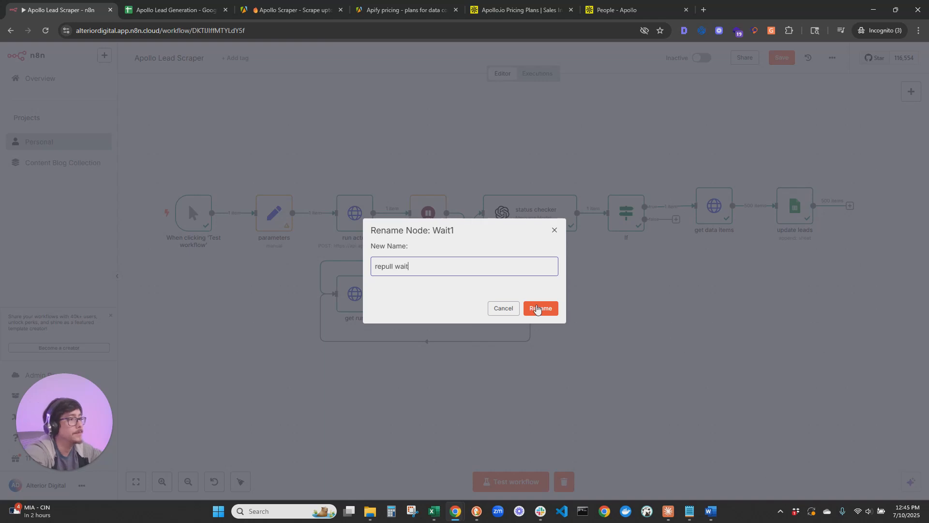
click(540, 308)
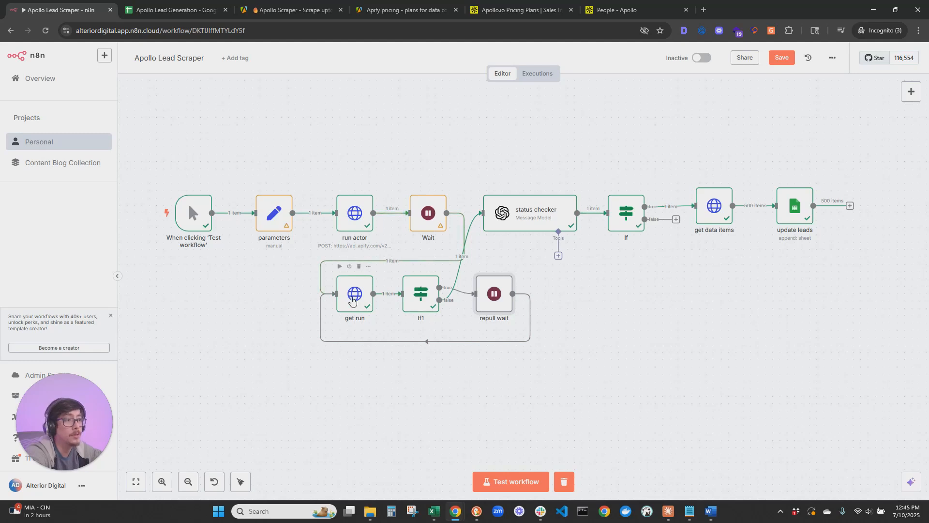
Examine the If1 node's condition on the run status and its input from get run
double_click(411, 305)
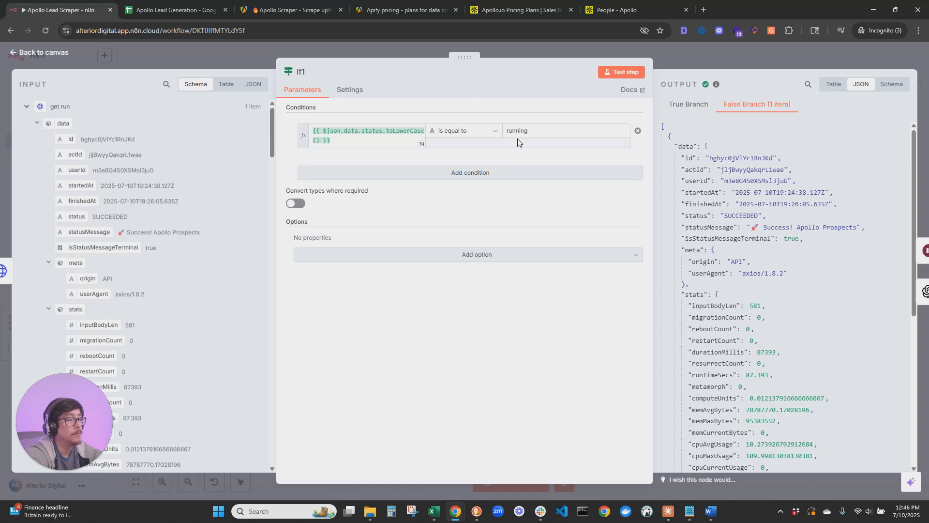
click(53, 54)
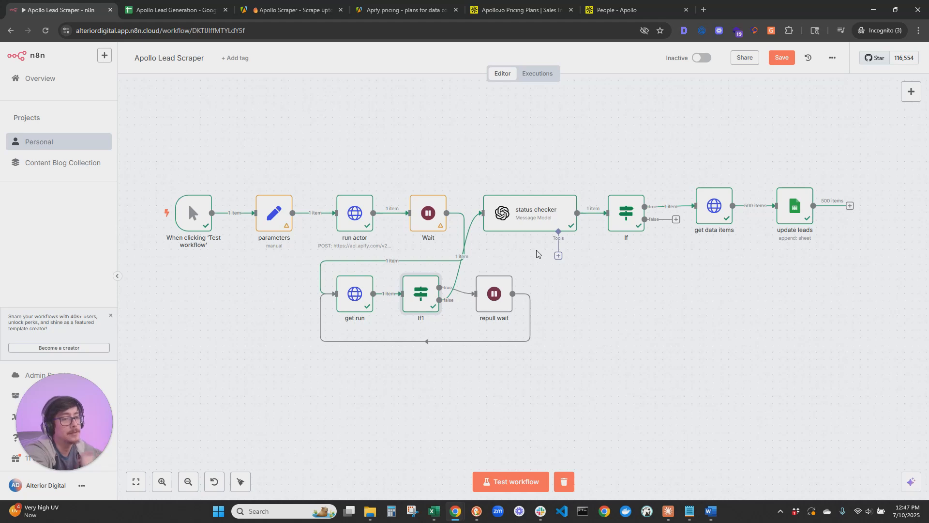
double_click(429, 296)
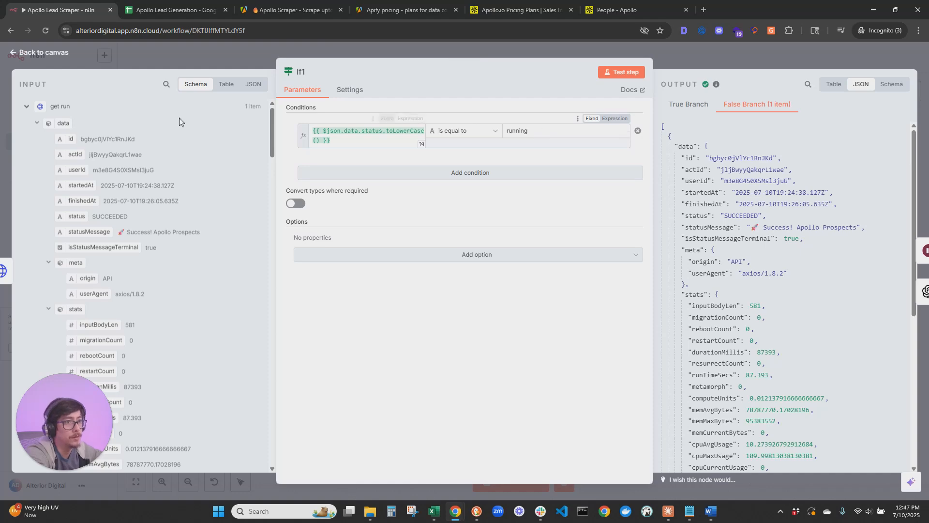
click(61, 58)
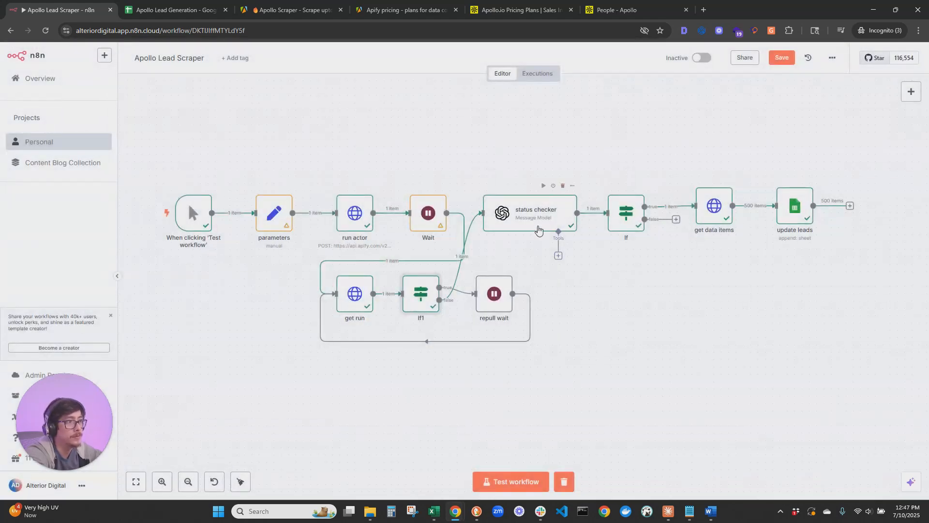
Open the status checker node, enlarge its system prompt, and examine the user and system messages
double_click(538, 221)
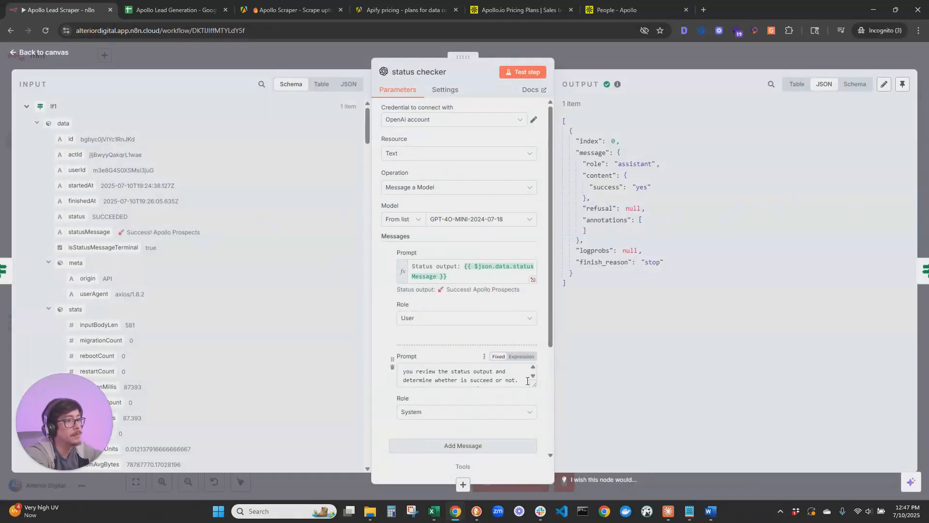
drag(534, 384, 535, 429)
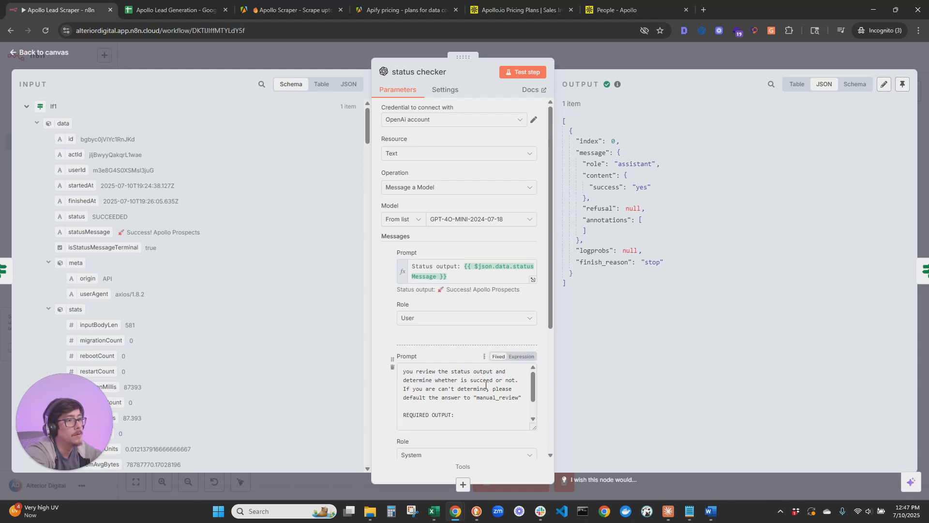
drag(534, 428, 535, 458)
scroll(547, 385, down, 2)
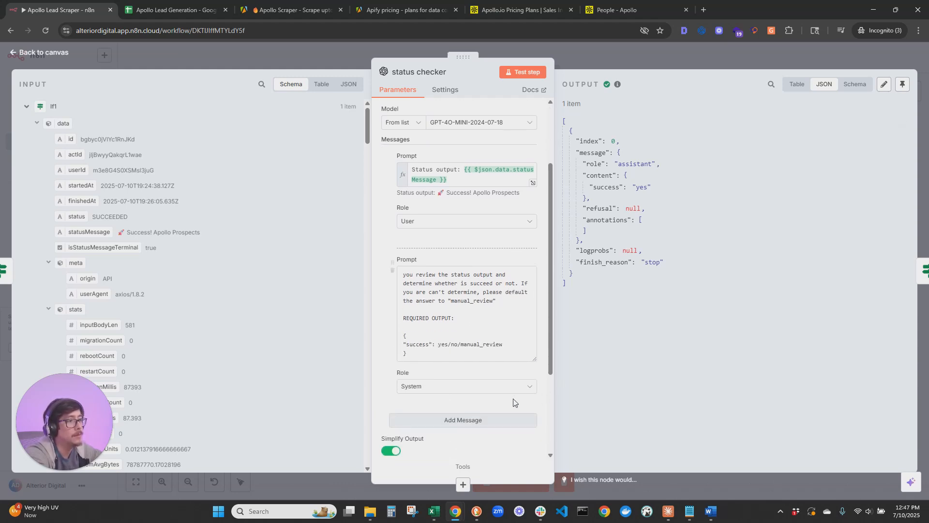
click(410, 279)
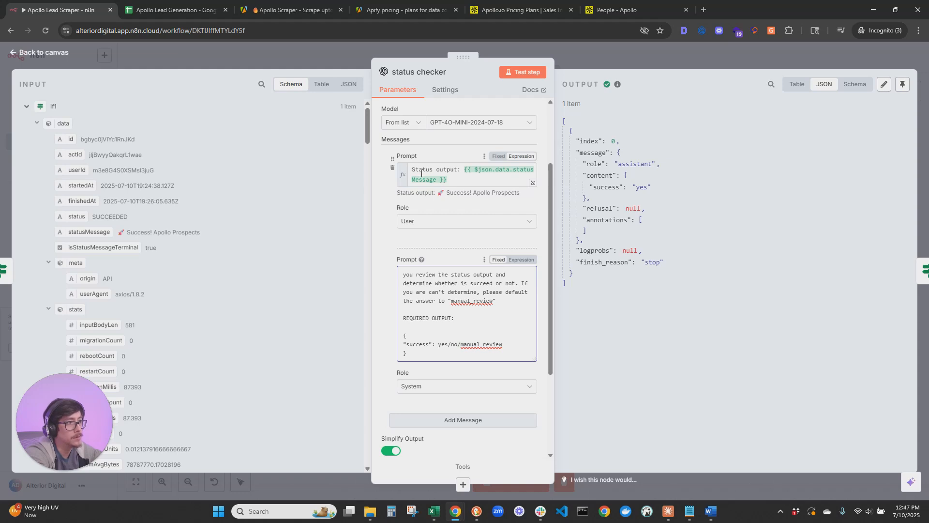
double_click(481, 171)
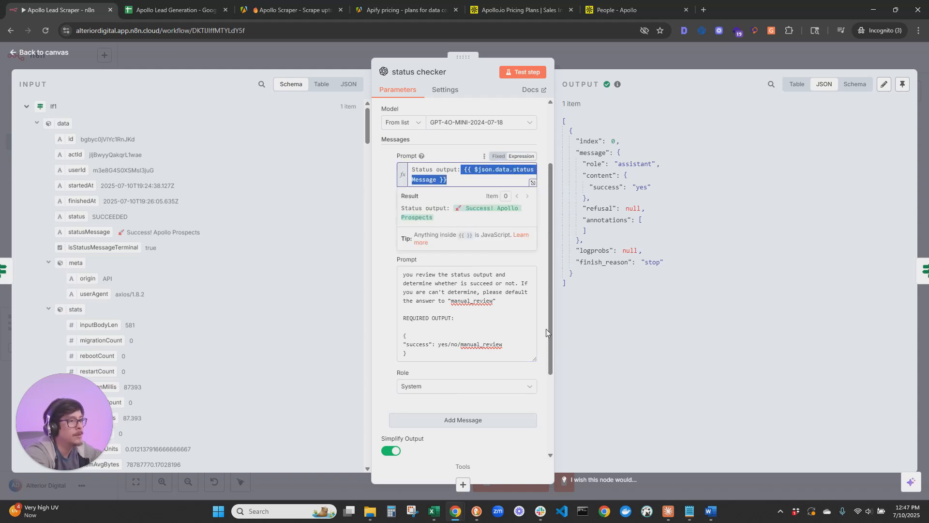
click(512, 289)
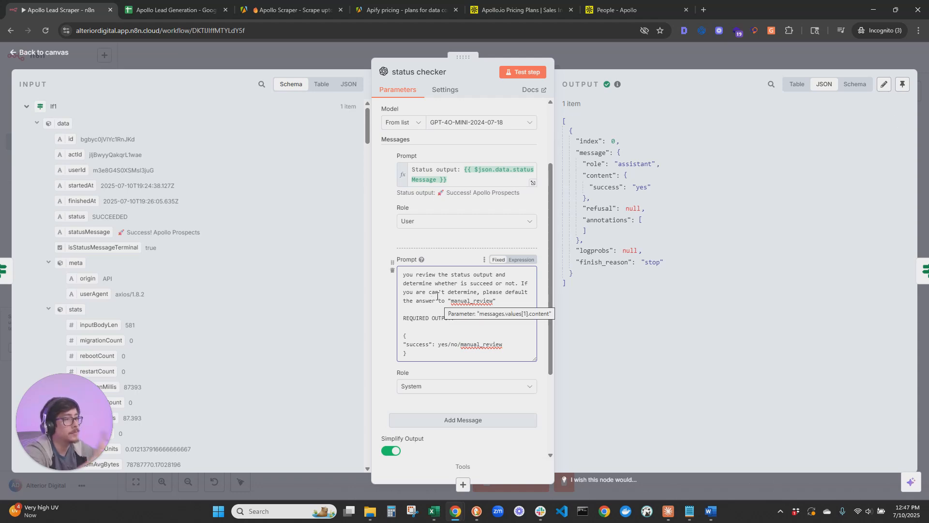
Delete the stray word "are" before "can't determine" in the status checker's system prompt, and review the node's output options
click(522, 284)
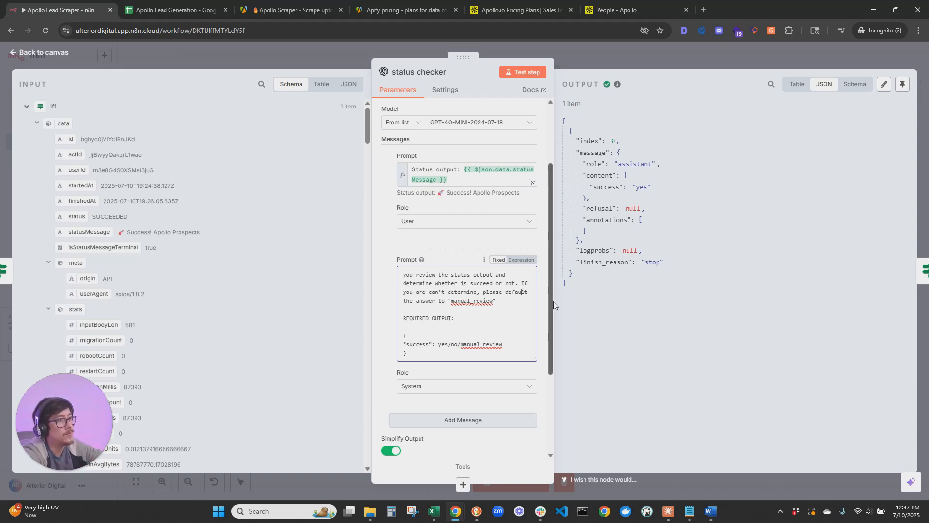
key(ctrl+shift+Left)
key(BackSpace)
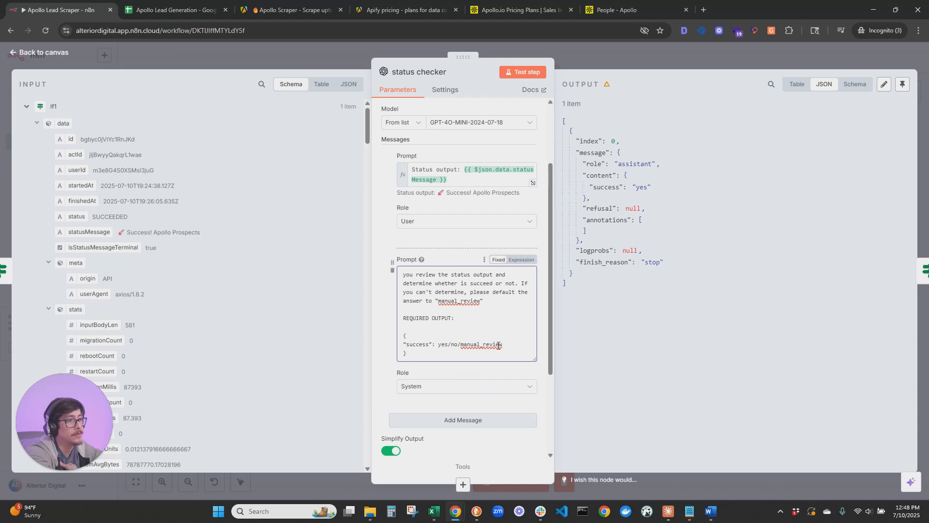
scroll(502, 375, down, 3)
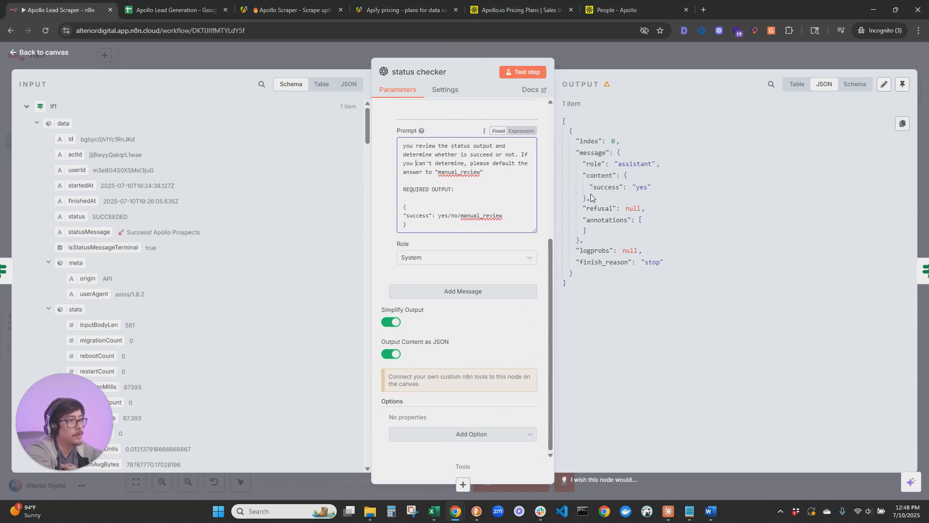
scroll(550, 365, up, 3)
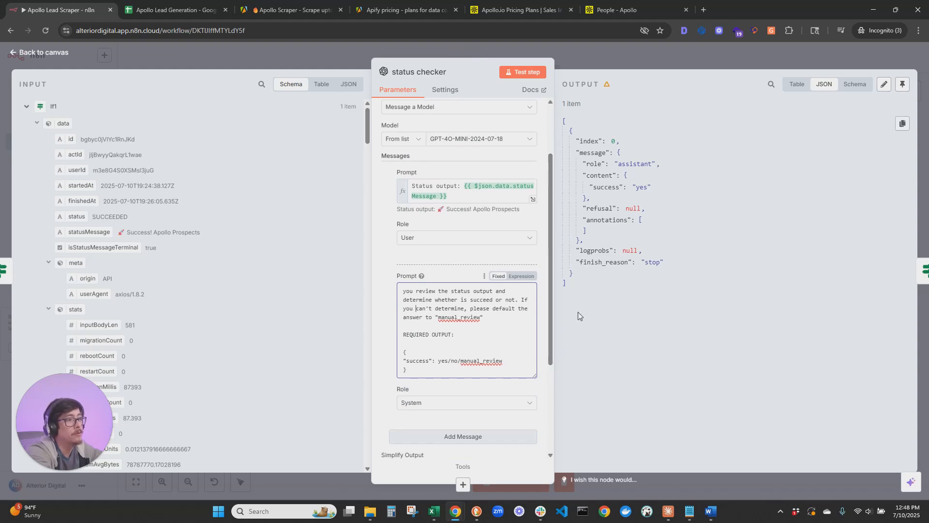
click(27, 54)
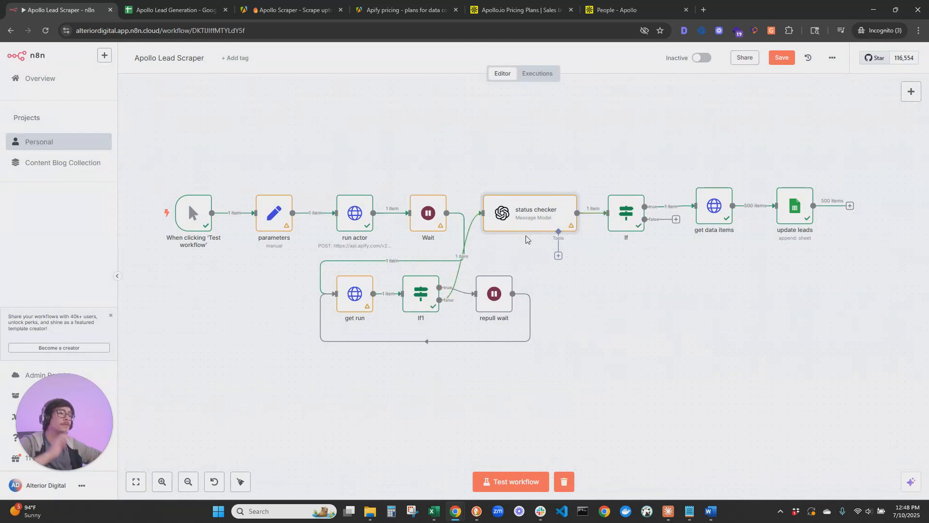
Review the If1 node's condition, and rename the node as "is running?"
double_click(418, 297)
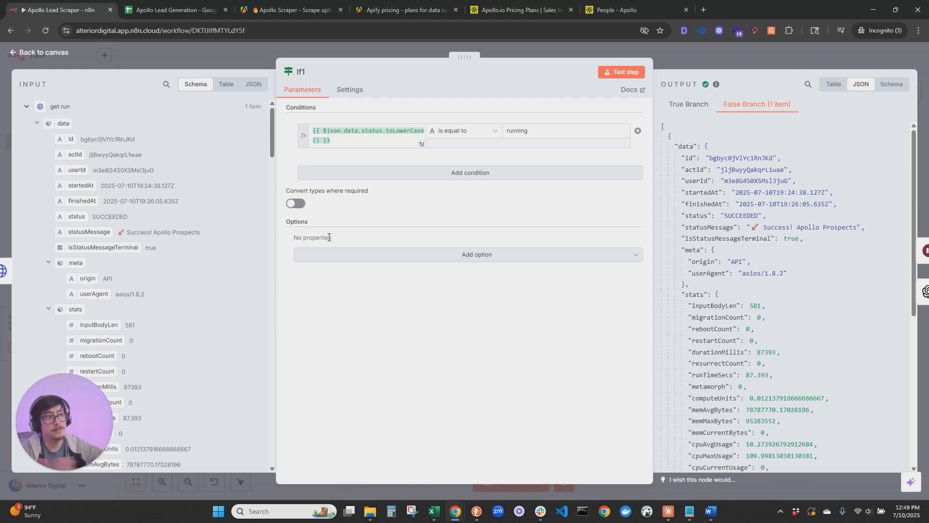
click(61, 53)
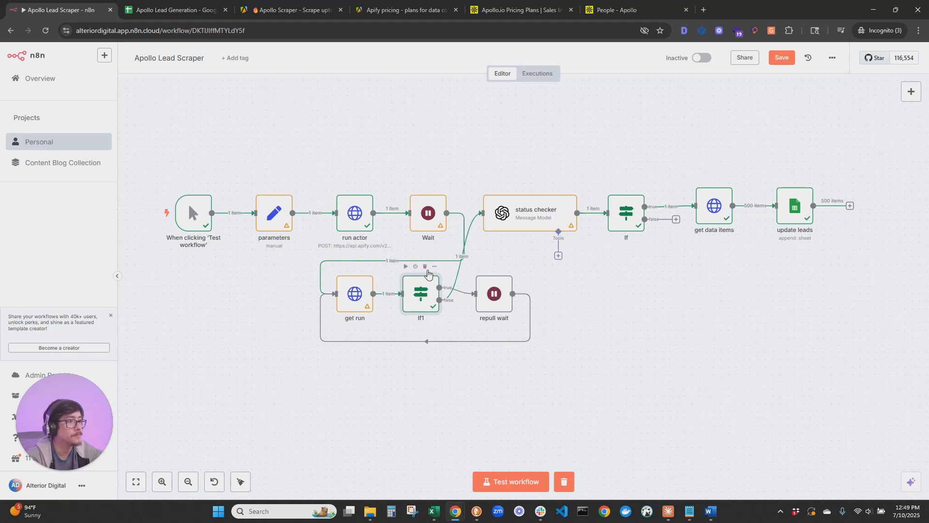
click(434, 266)
click(460, 307)
key(BackSpace)
text(Is_r)
key(BackSpace)
key(BackSpace)
key(BackSpace)
key(BackSpace)
text(is)
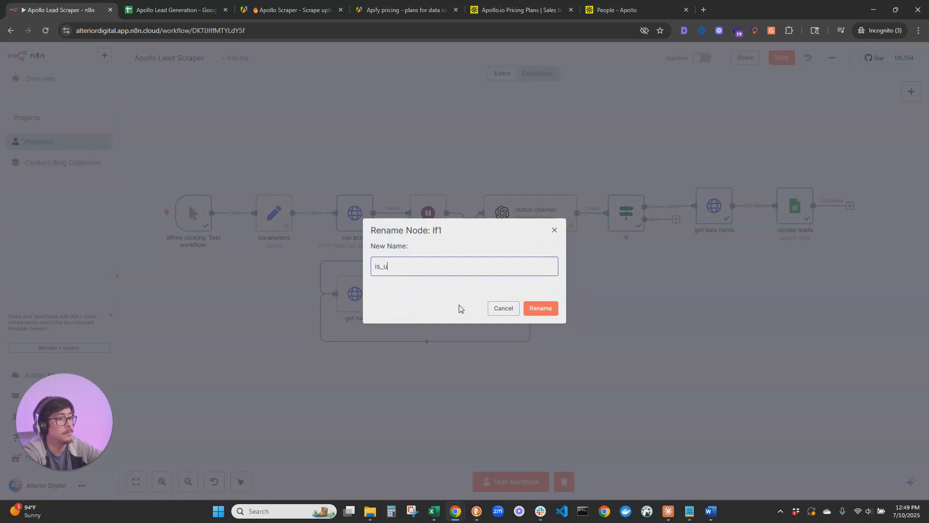
text( runnning?)
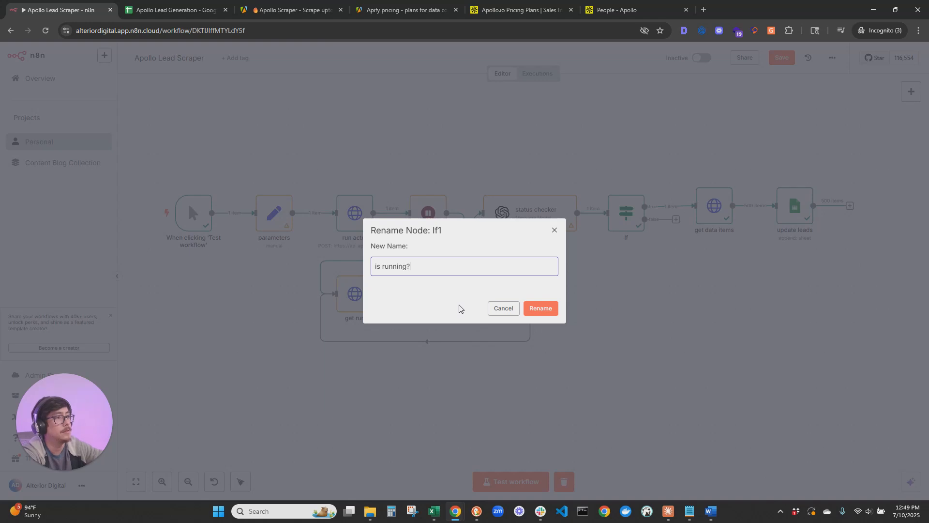
key(Return)
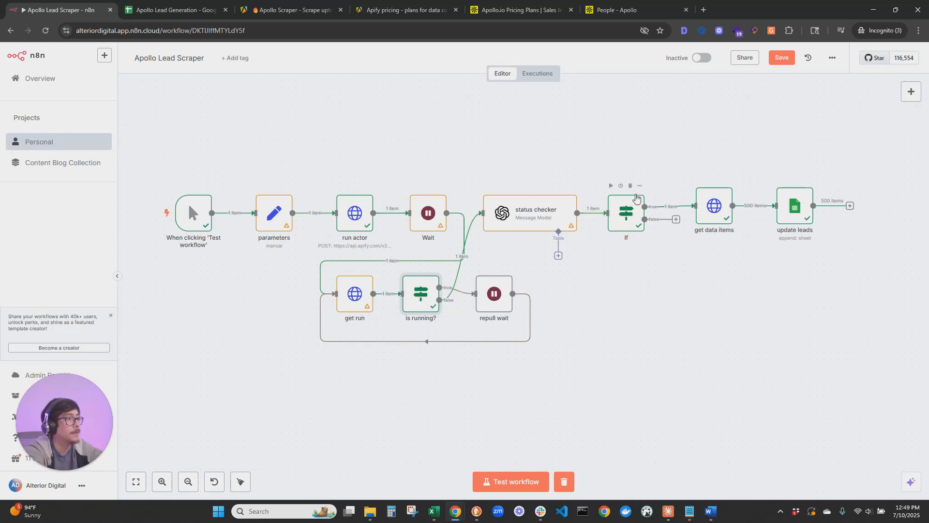
Rename the If node after the status checker as "success", and clear the workflow's execution data
click(641, 188)
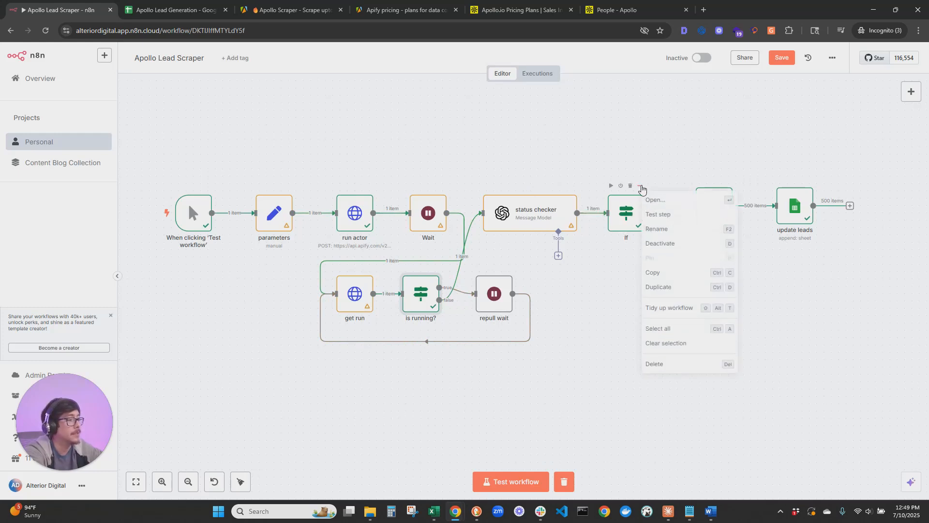
click(609, 302)
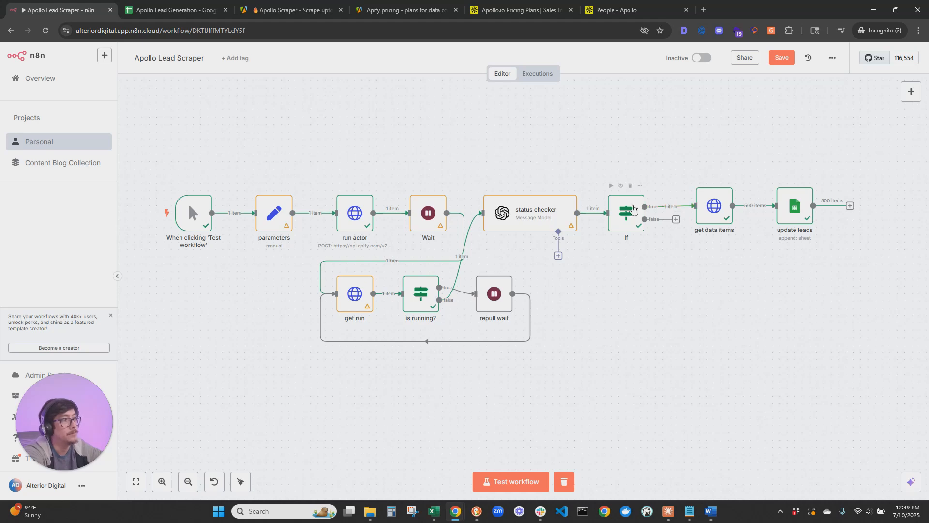
click(641, 188)
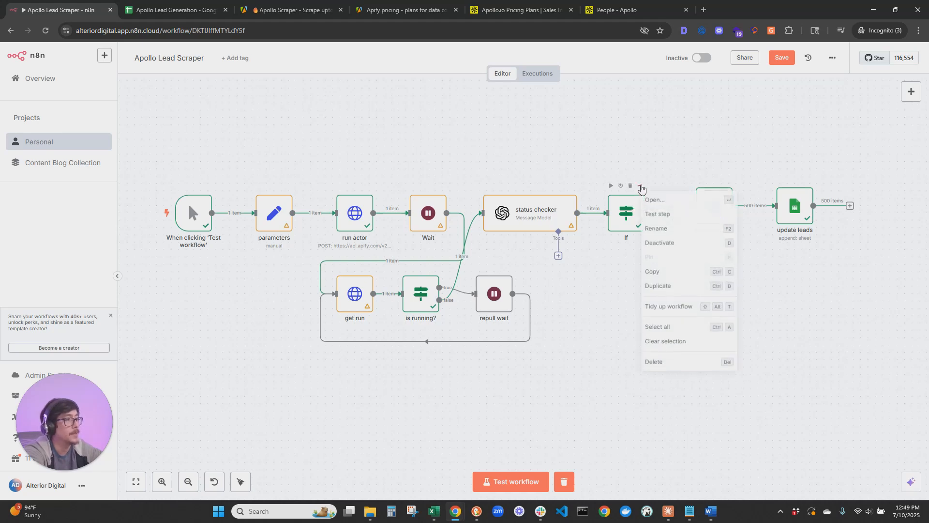
click(660, 229)
text(success)
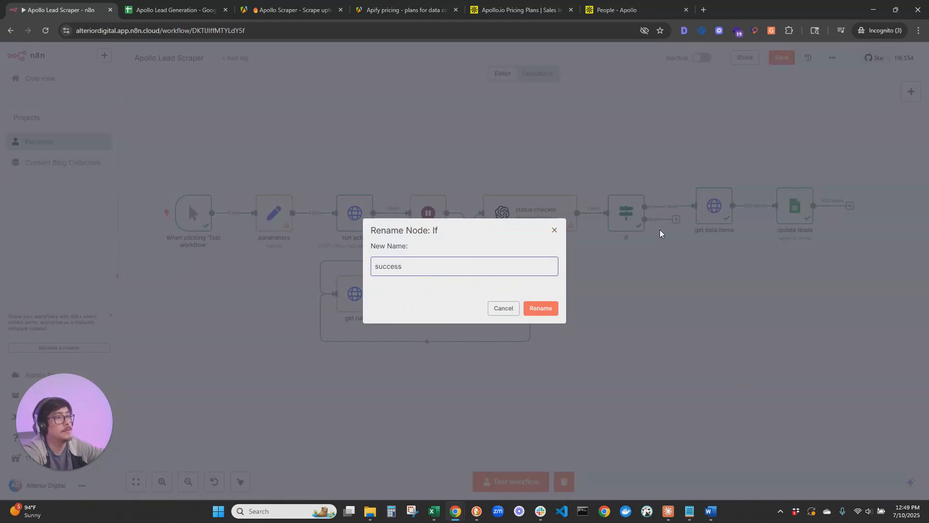
key(Return)
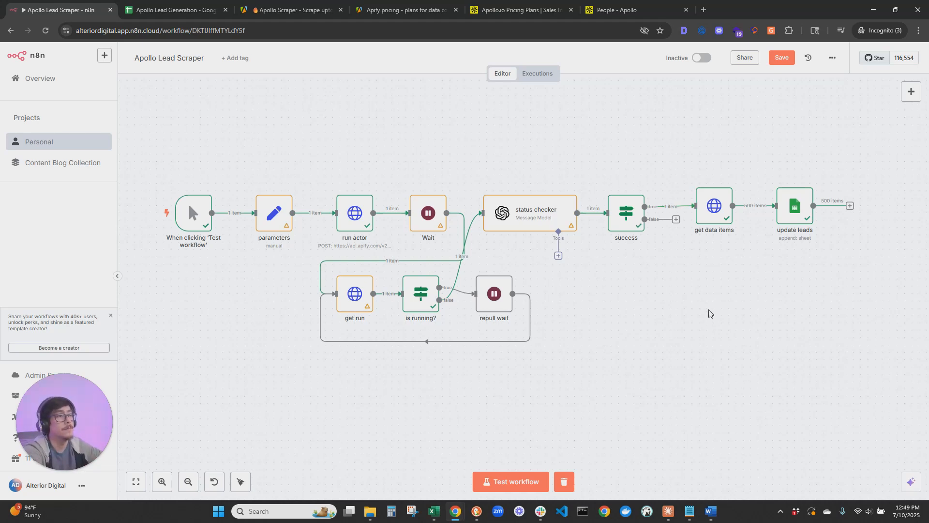
click(564, 482)
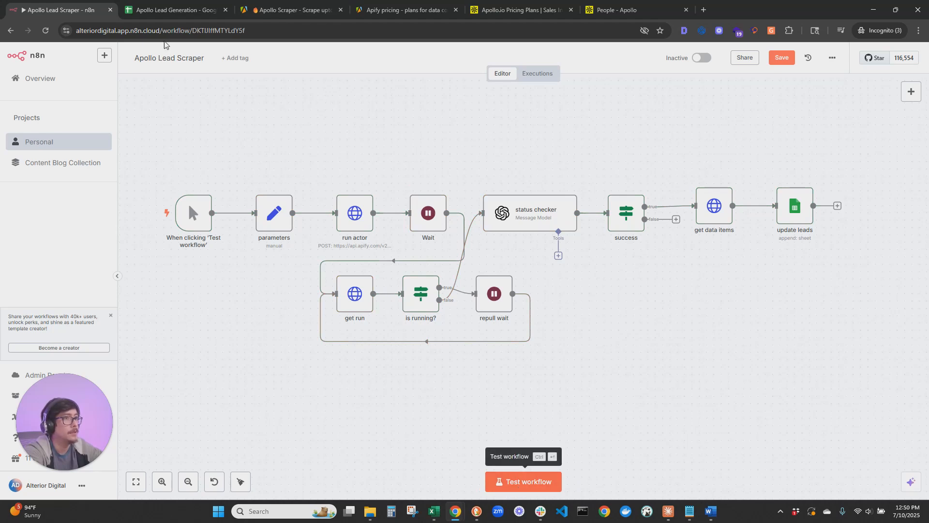
Switch to the Apollo Lead Generation sheet, find the end of the existing leads, and select the first empty cell in column A
click(175, 10)
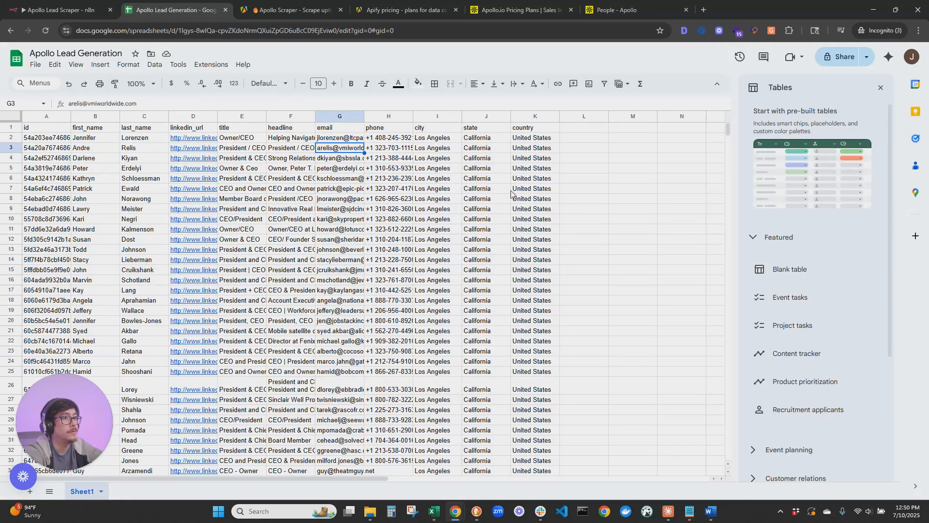
scroll(457, 256, down, 20)
click(451, 287)
click(339, 286)
scroll(511, 291, down, 6)
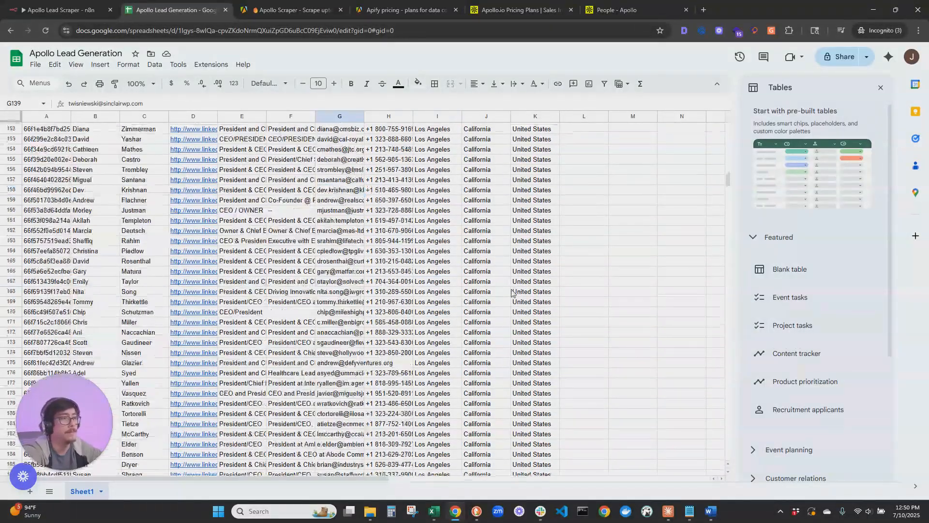
key(Down)
key(Down)
key(Down)
key(Down)
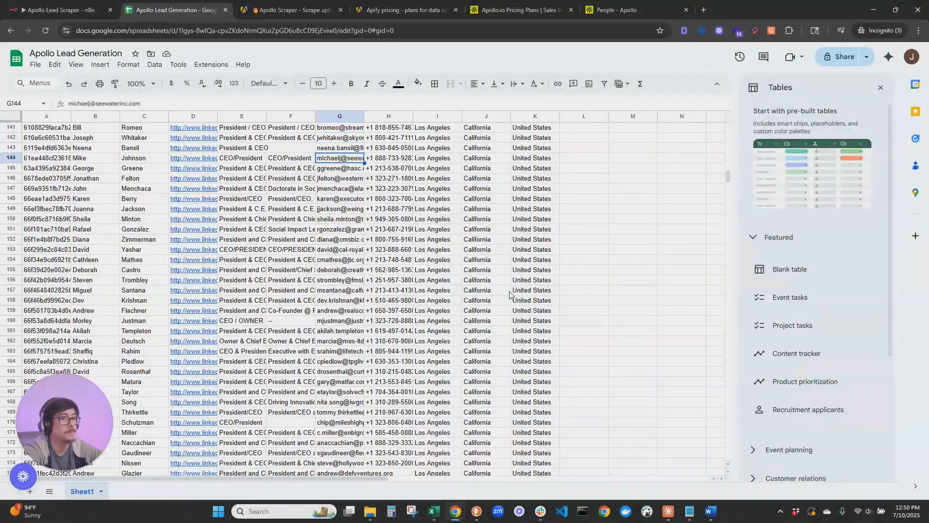
key(ctrl+Left)
key(ctrl+Down)
scroll(372, 264, down, 4)
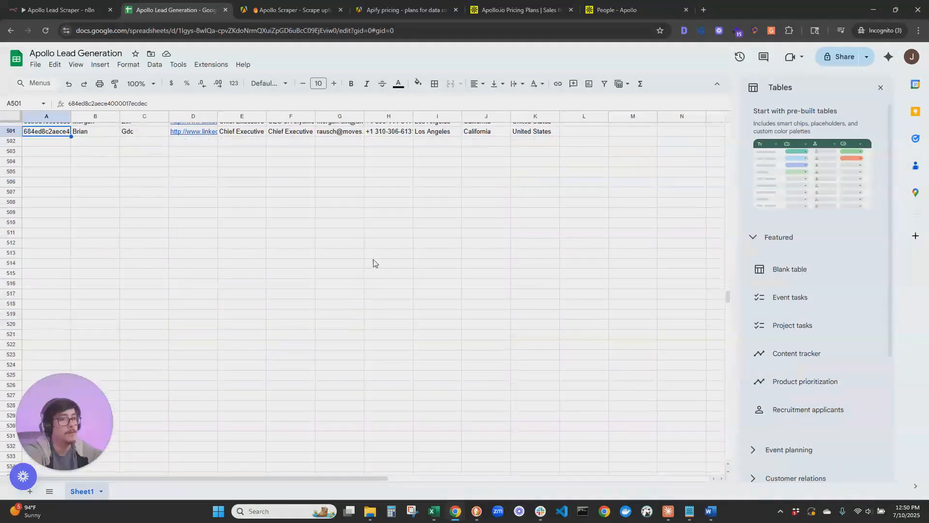
key(Down)
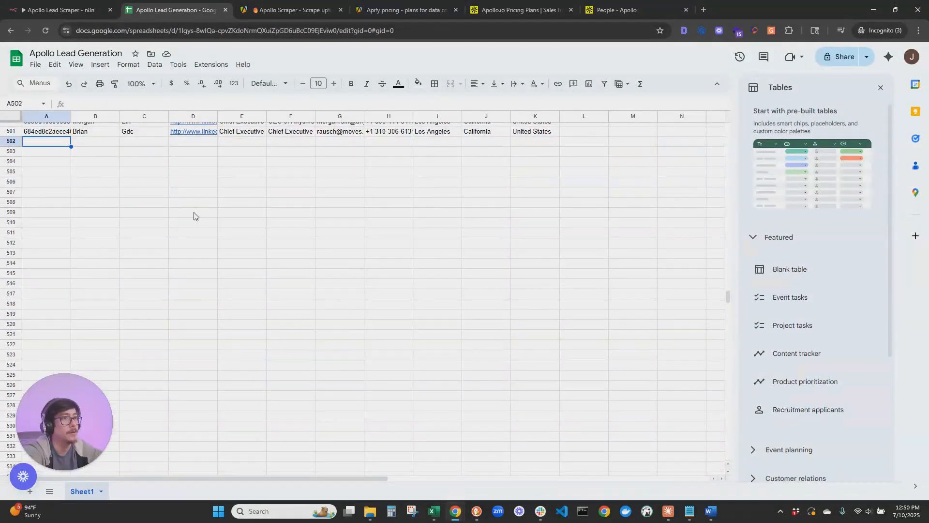
Switch to n8n, test the whole Apollo Lead Scraper workflow, and check the newly appended rows in the Google Sheet
click(63, 9)
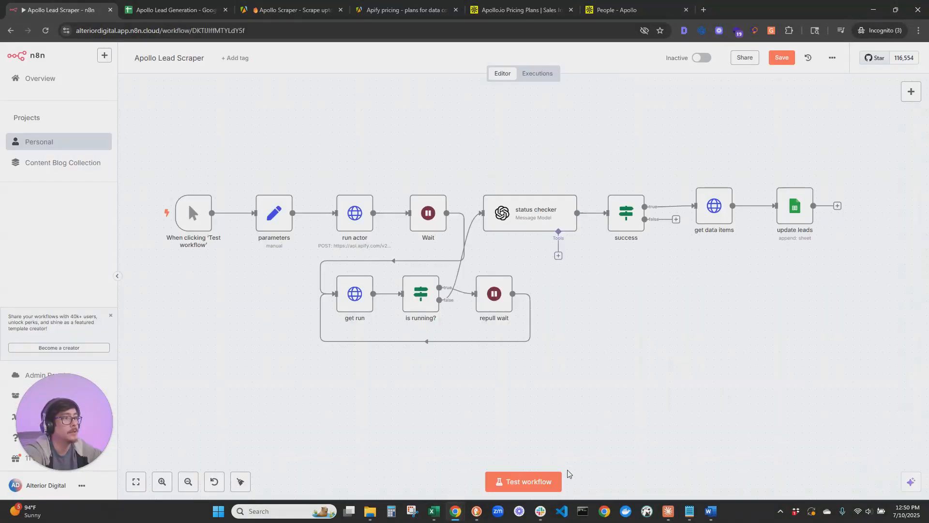
click(528, 485)
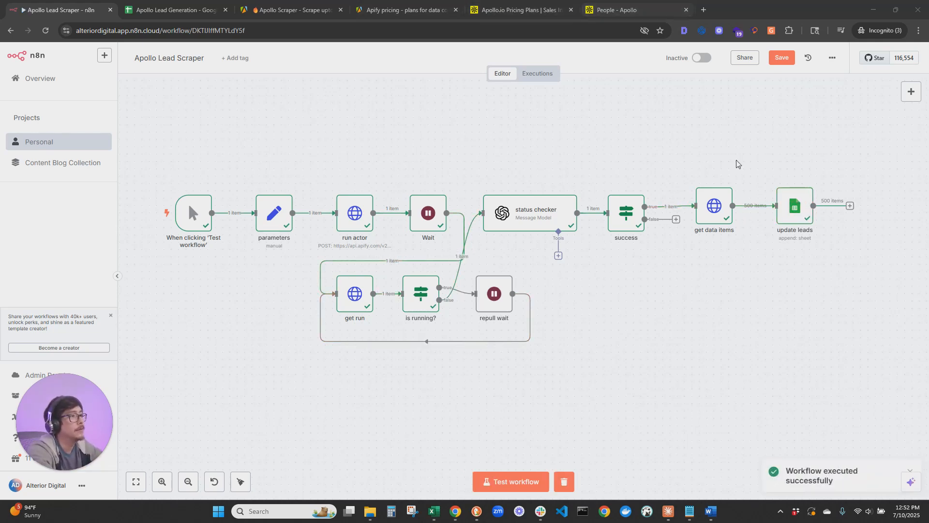
click(174, 9)
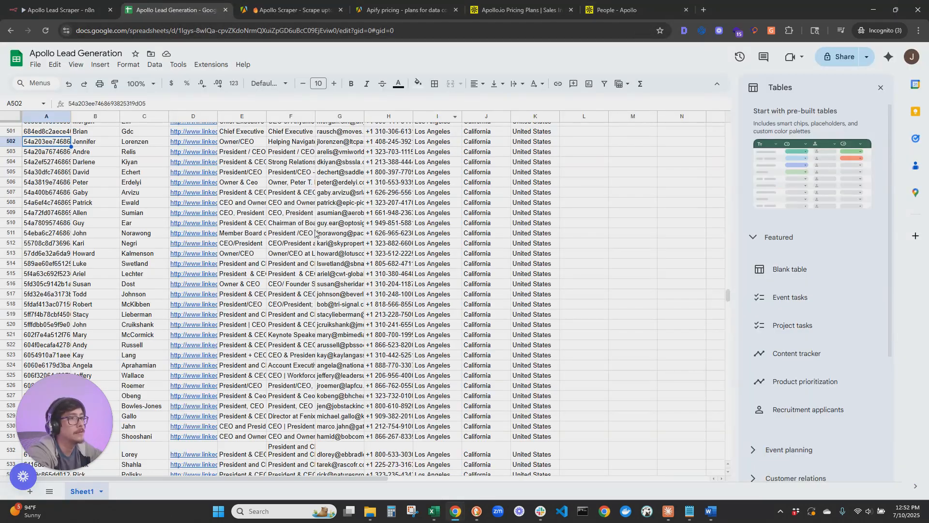
scroll(401, 292, up, 2)
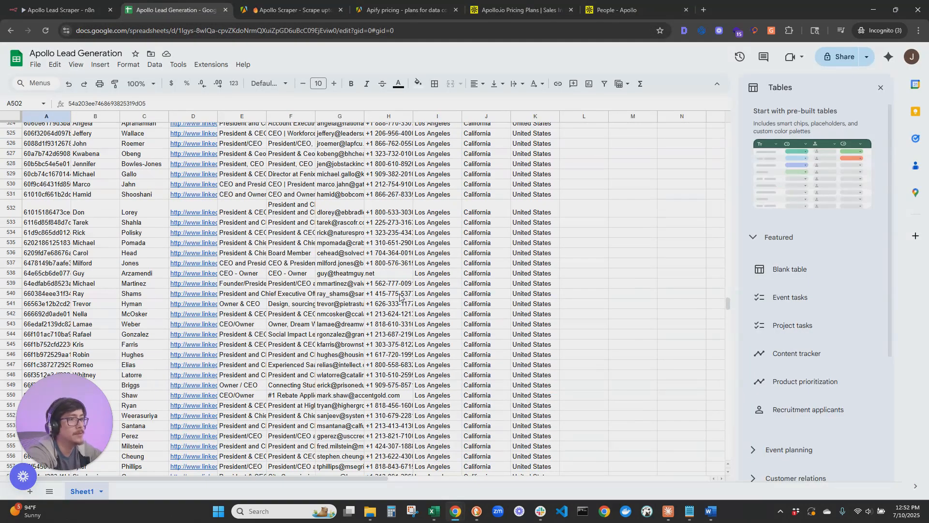
scroll(409, 289, up, 10)
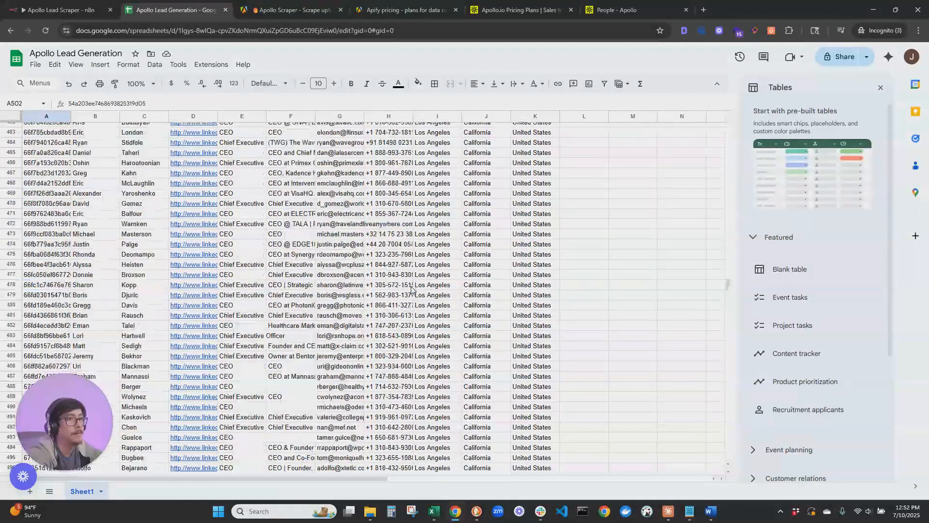
Go back to the start of the lead sheet and look through the lead records from the first data row downward
key(ctrl+Home)
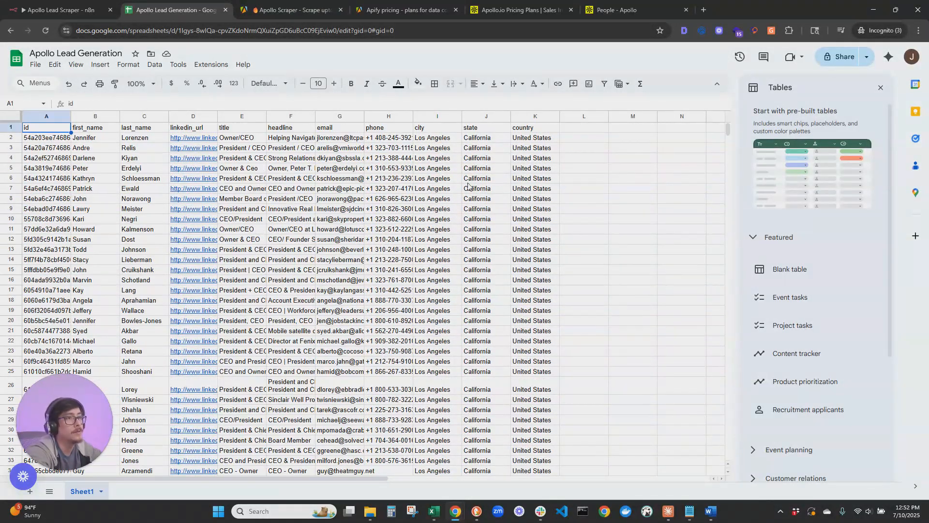
click(97, 139)
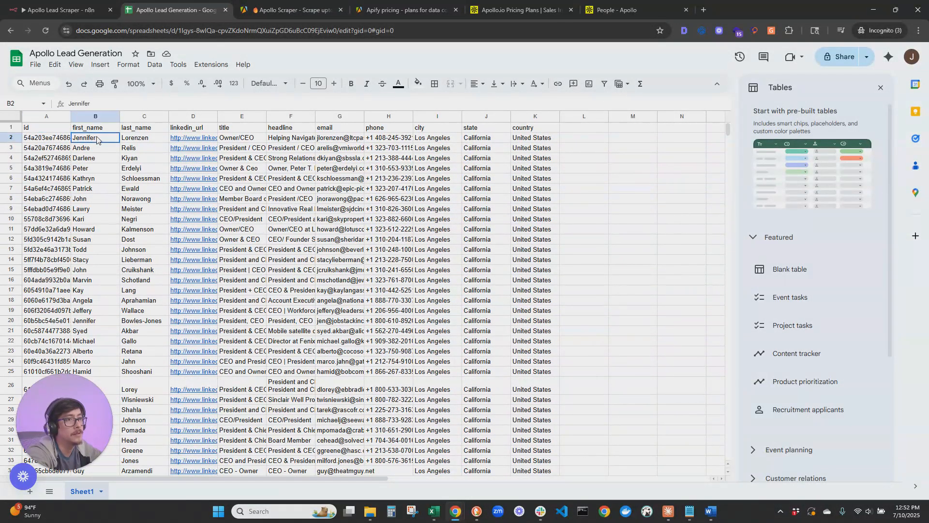
scroll(248, 301, down, 20)
scroll(247, 302, down, 20)
scroll(244, 297, down, 20)
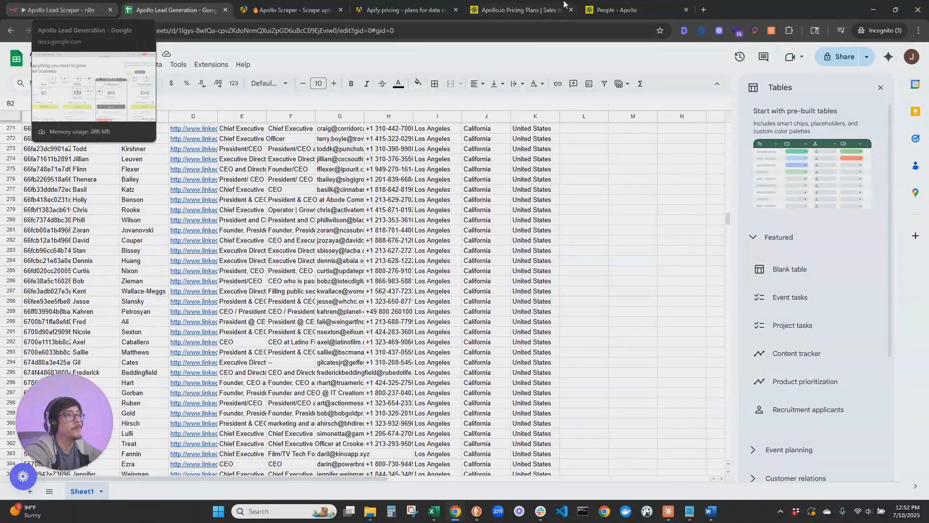
Switch to Apollo's People search and examine the first page of filtered contacts, including their names, job titles, and email access
click(540, 2)
click(611, 10)
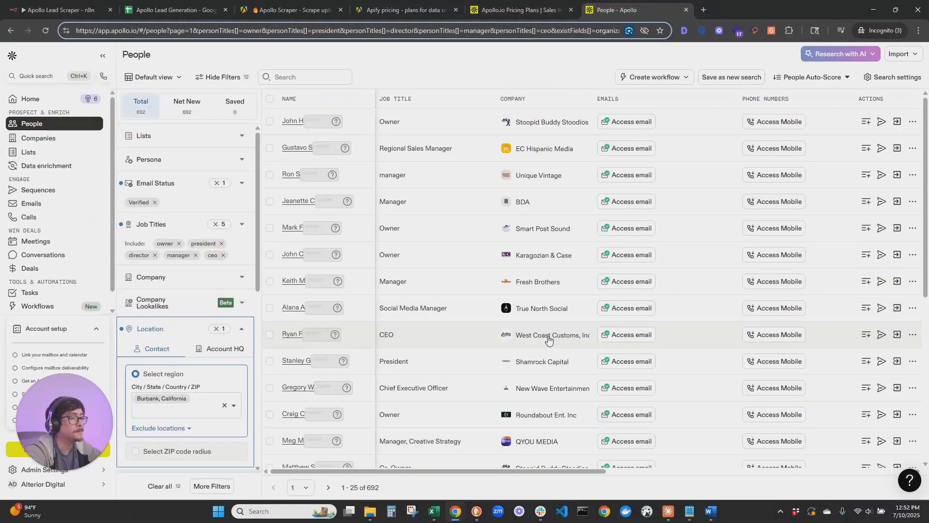
scroll(474, 338, down, 3)
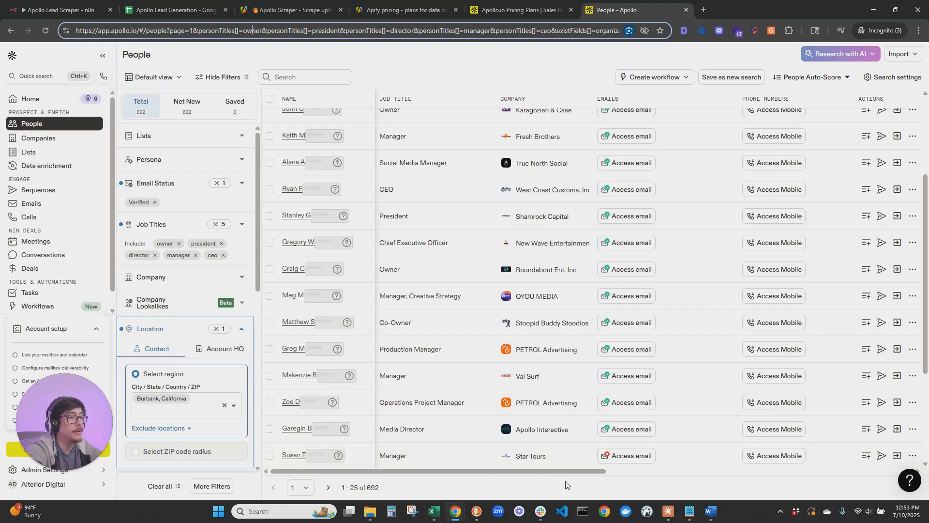
scroll(575, 335, down, 3)
scroll(586, 336, up, 5)
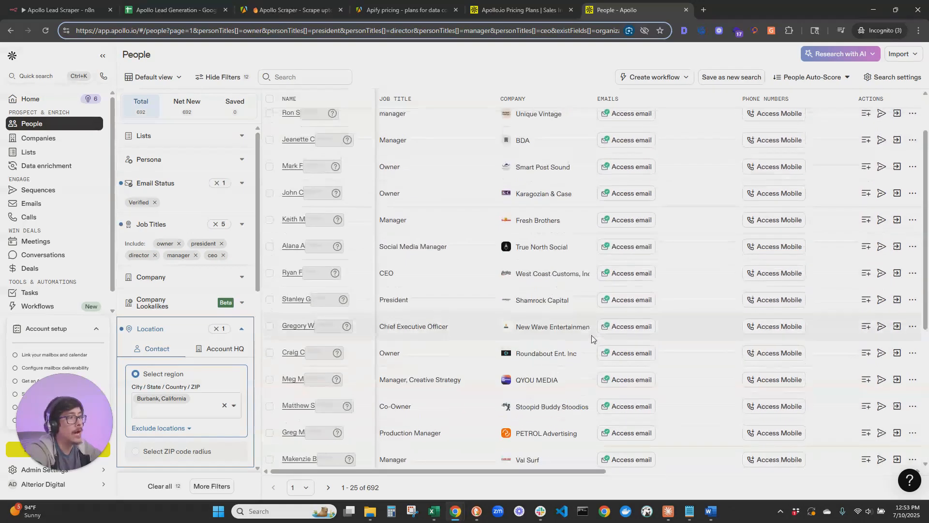
scroll(581, 334, down, 5)
scroll(576, 335, down, 2)
scroll(600, 323, up, 6)
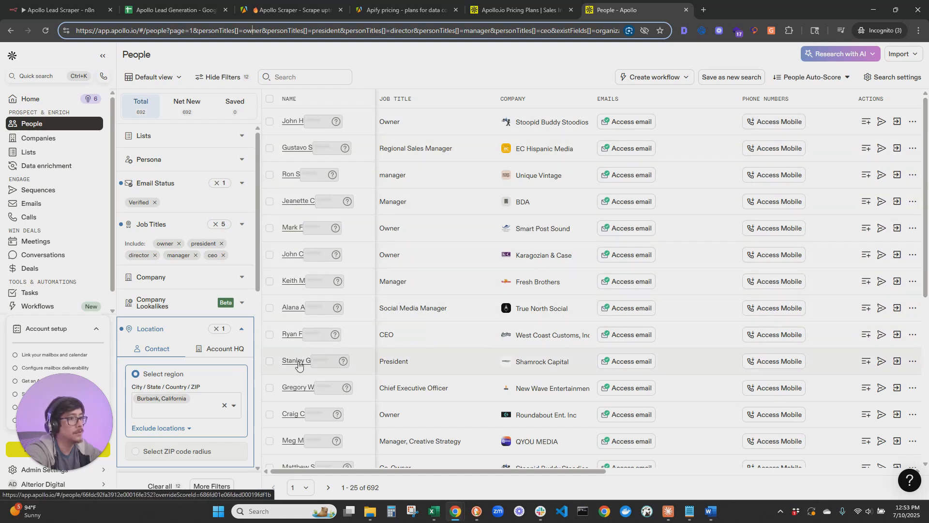
scroll(414, 425, down, 5)
scroll(425, 423, down, 1)
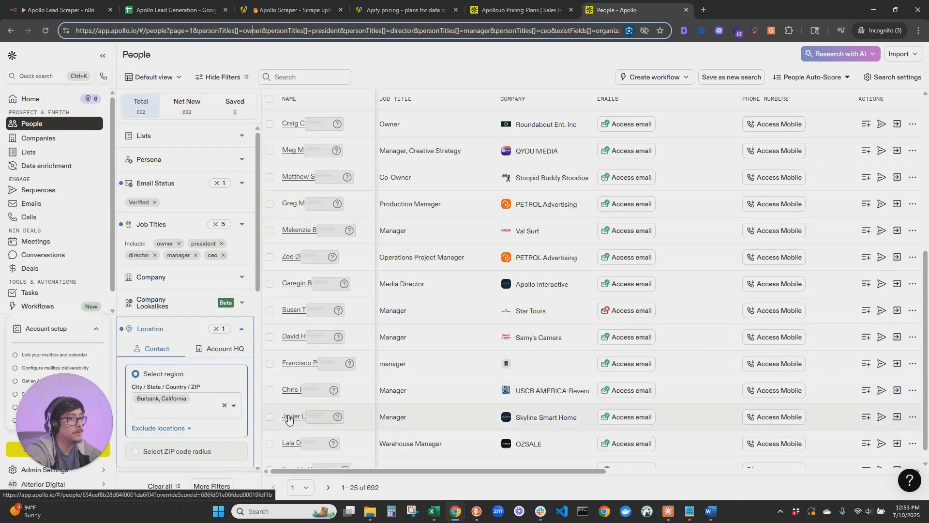
scroll(386, 400, down, 1)
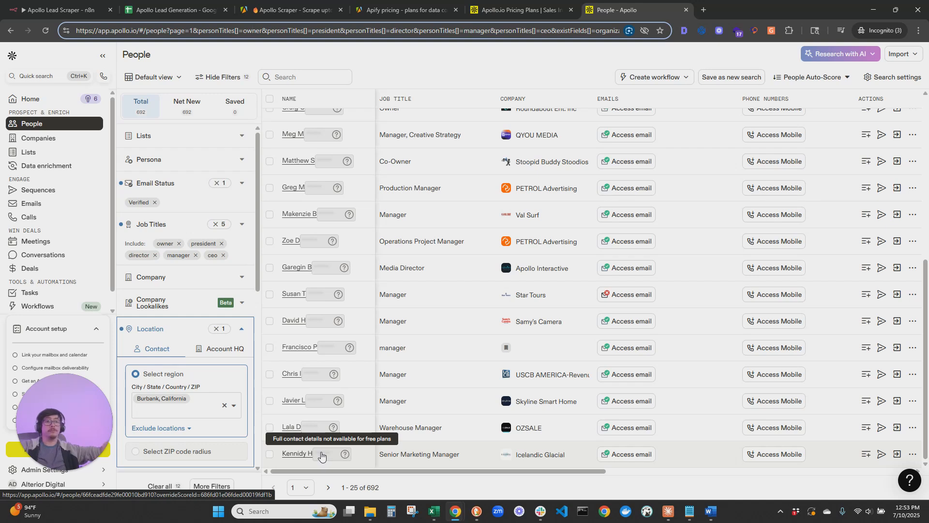
Calculate 500 ÷ 26 in the Calculator app and close it
click(393, 513)
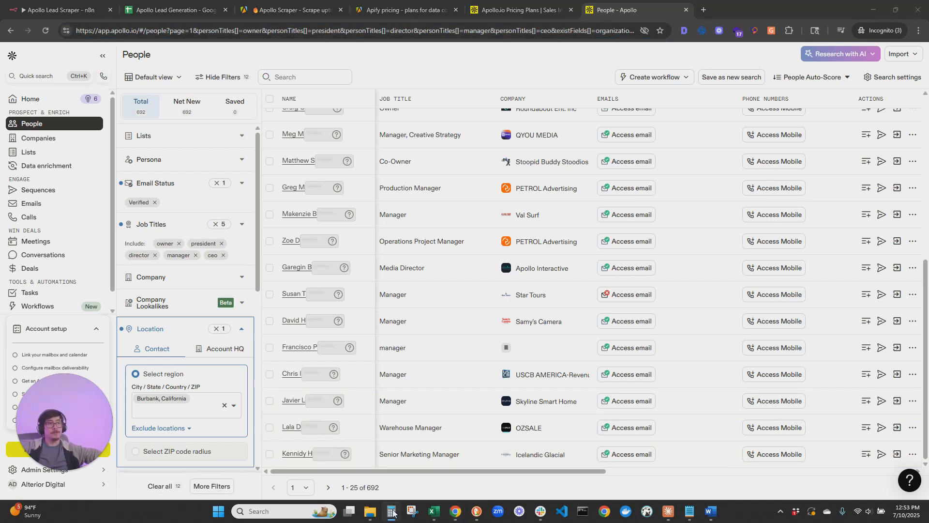
text(500/26)
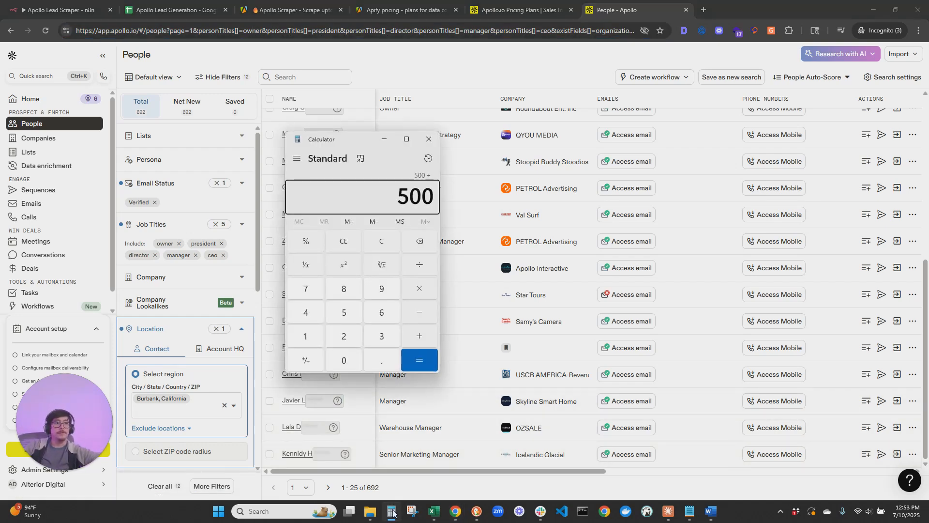
key(Return)
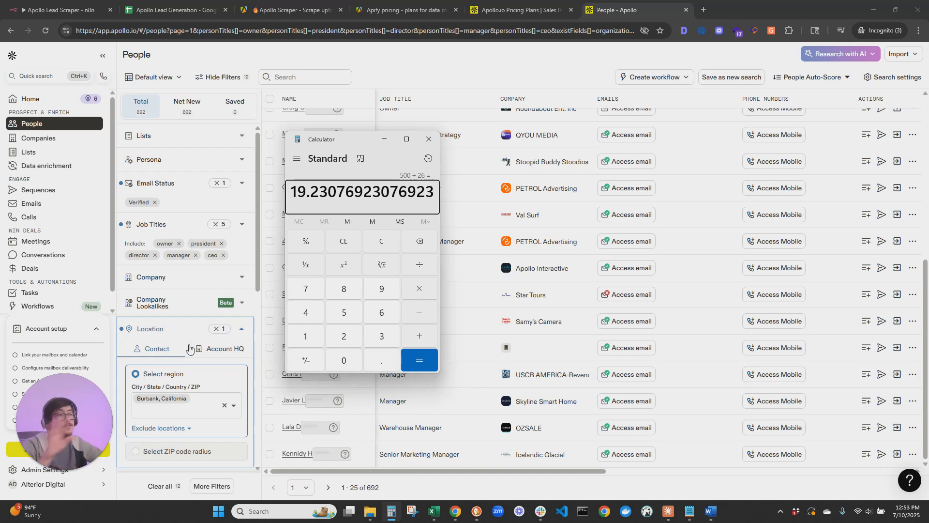
click(428, 140)
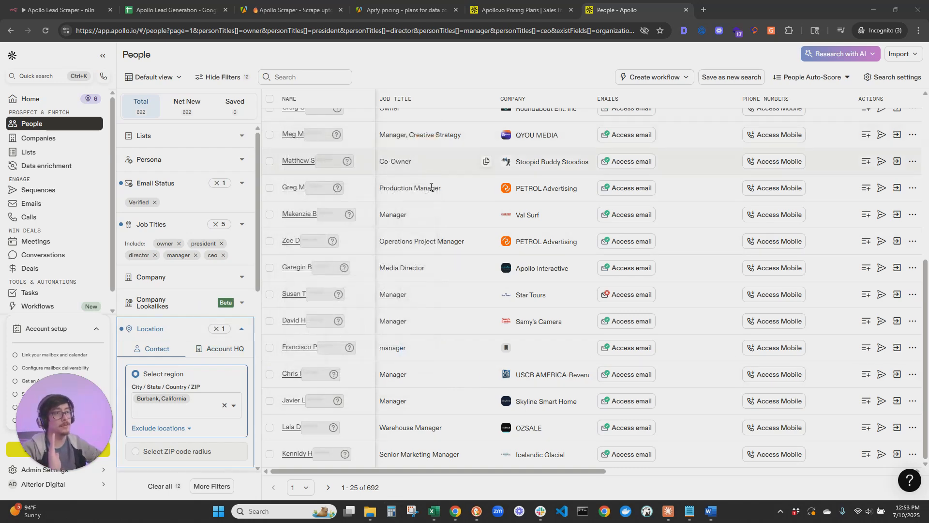
Open the parameters node in the n8n workflow, examine its minimum_records_to_run and url_with_filters fields, and close the node
click(80, 5)
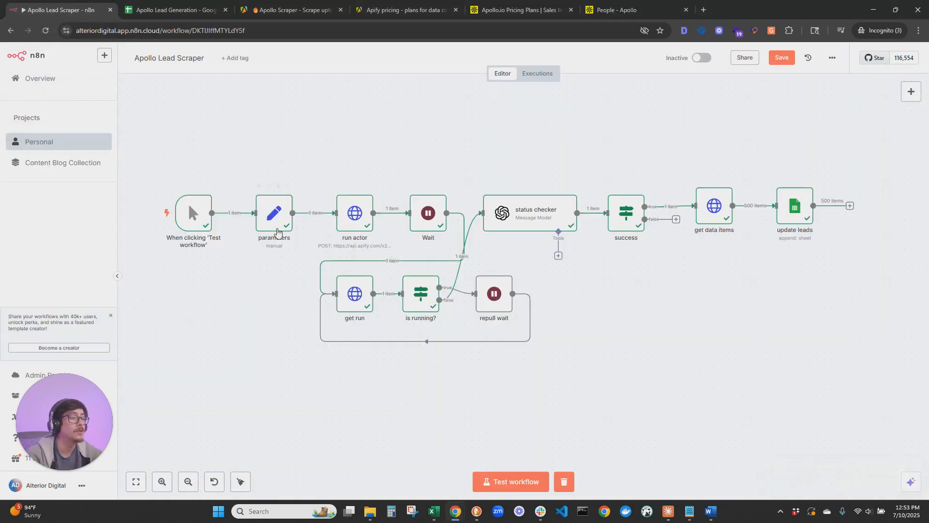
double_click(269, 211)
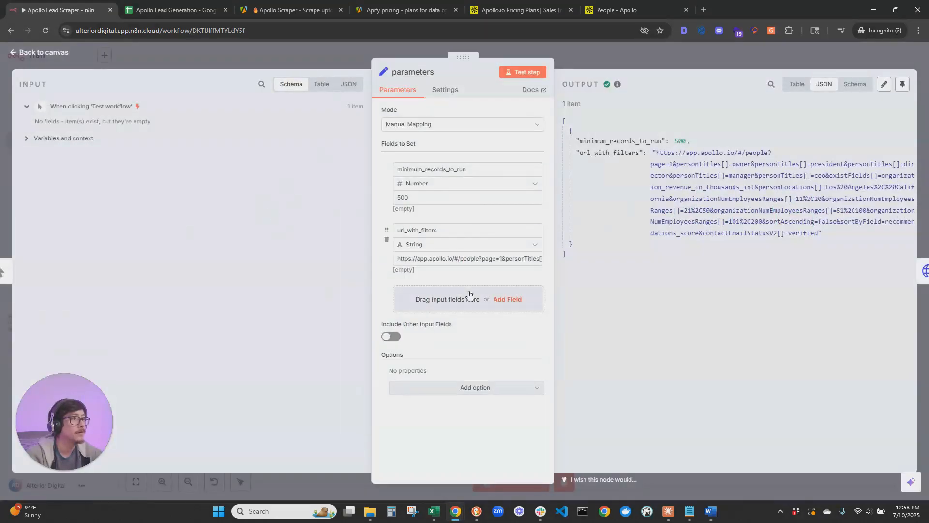
click(507, 259)
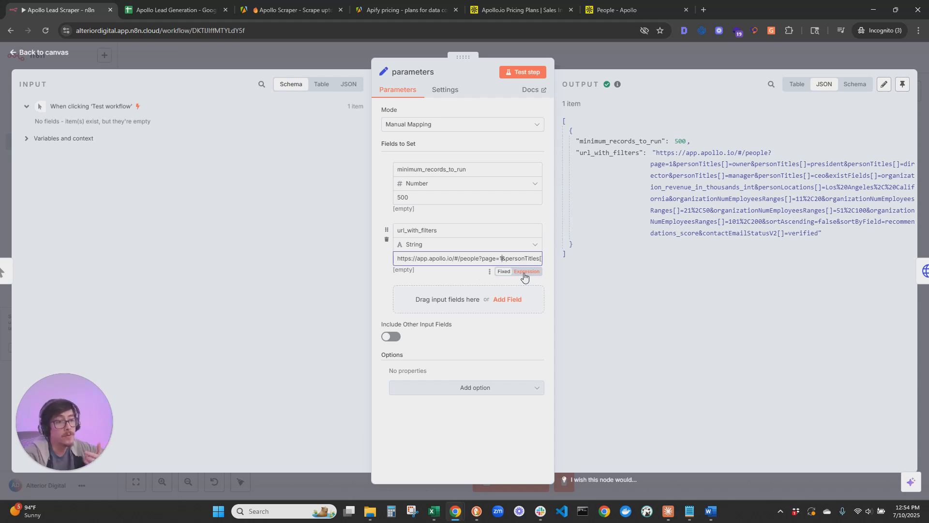
click(170, 49)
Switch to the Apollo Lead Generation sheet and freeze its header row
key(ctrl+Tab)
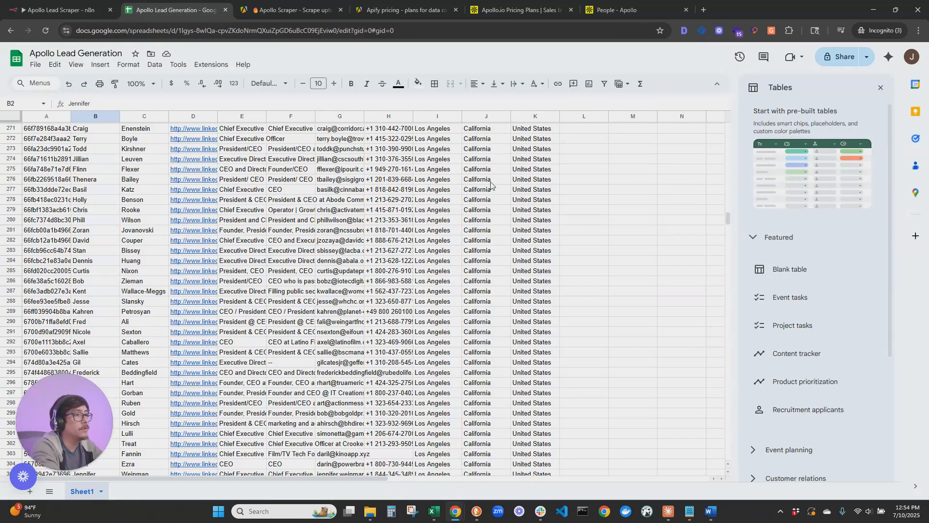
scroll(441, 280, up, 20)
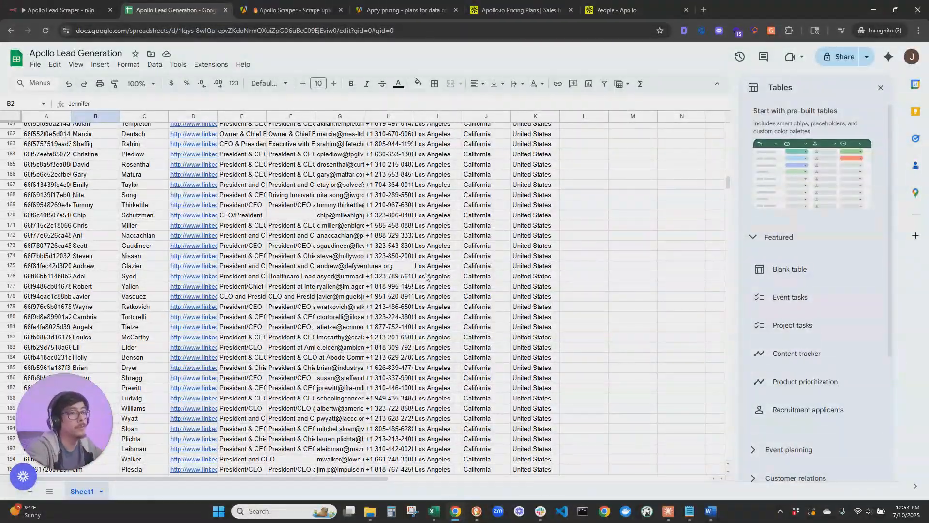
scroll(450, 240, up, 20)
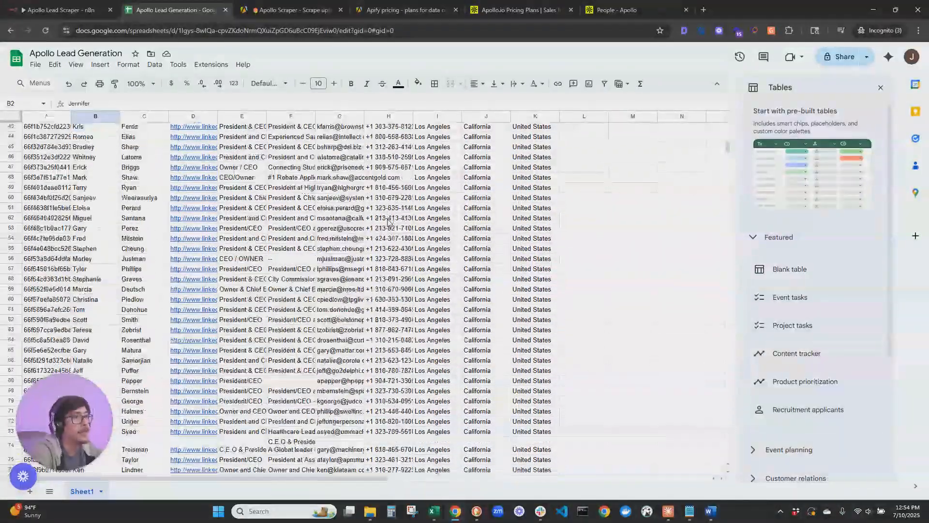
key(ctrl+Home)
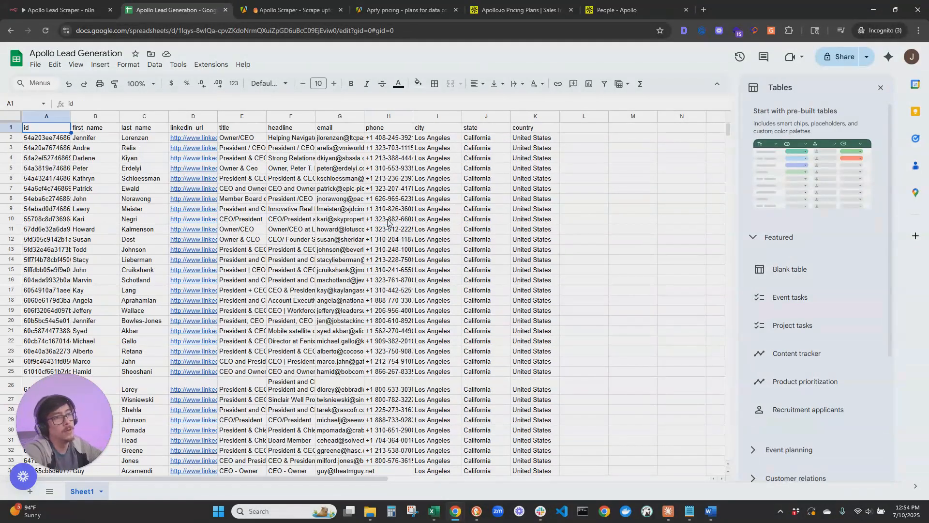
click(77, 65)
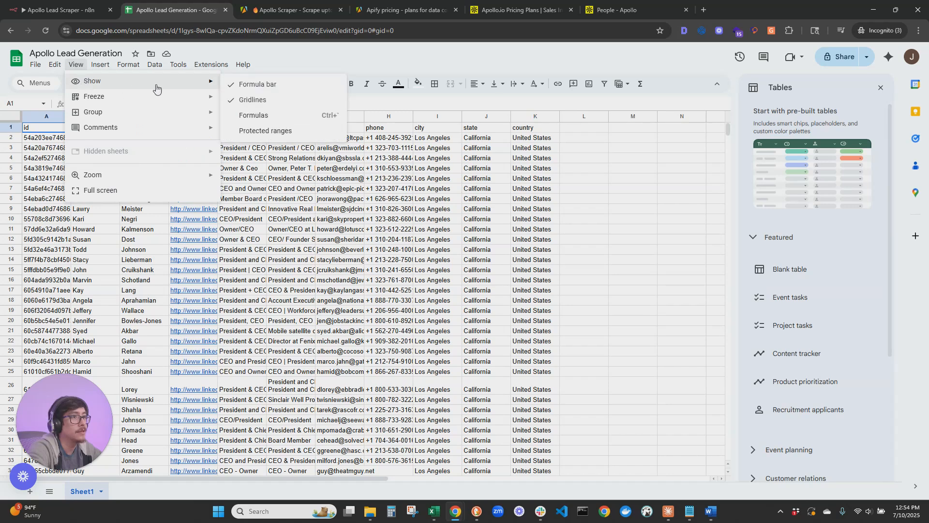
mouse_move(86, 97)
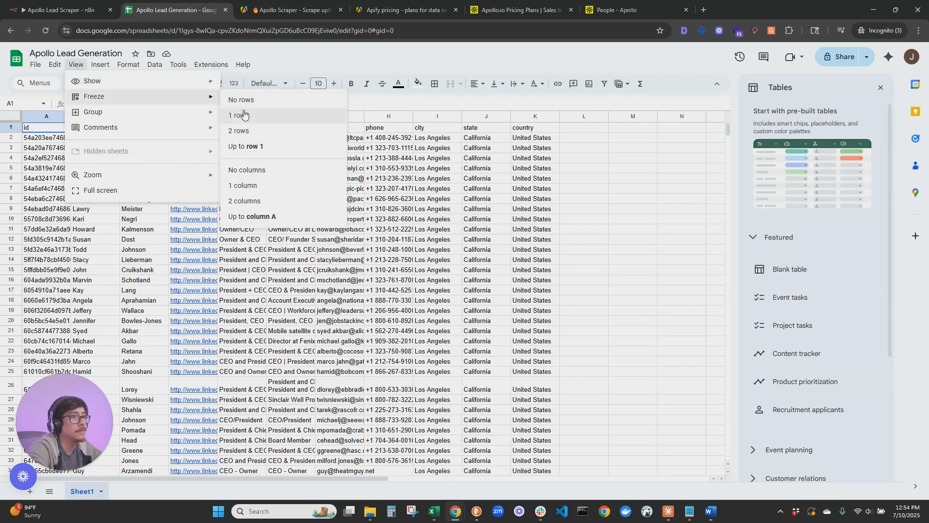
click(238, 115)
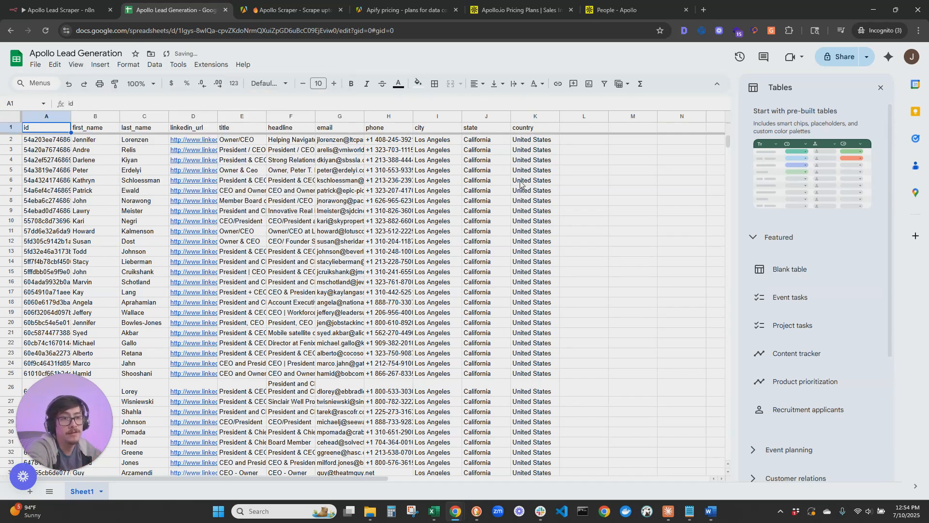
click(322, 191)
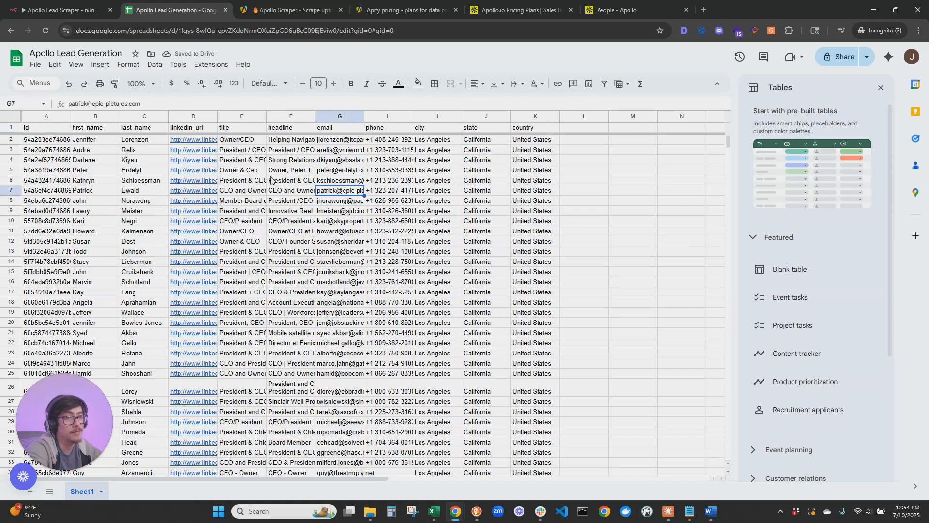